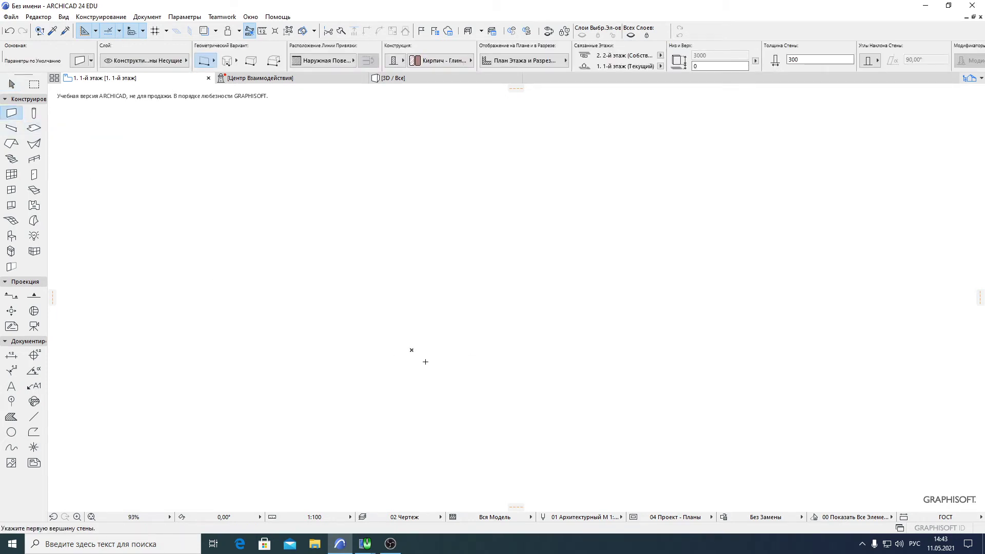
pyautogui.click(391, 544)
pyautogui.click(390, 543)
pyautogui.scroll(2, 429, 355)
pyautogui.click(390, 279)
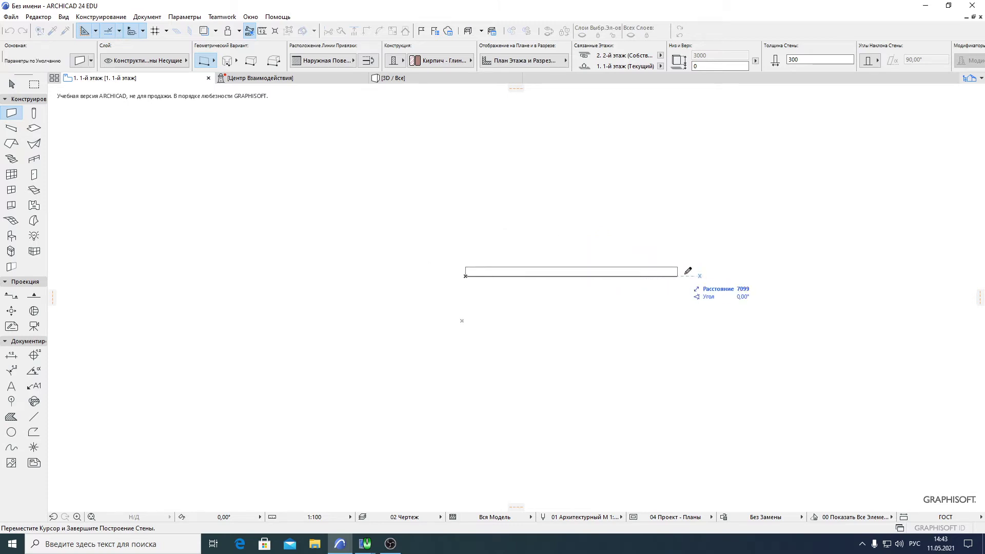
pyautogui.moveTo(660, 319); pyautogui.dragTo(512, 333, button='middle')
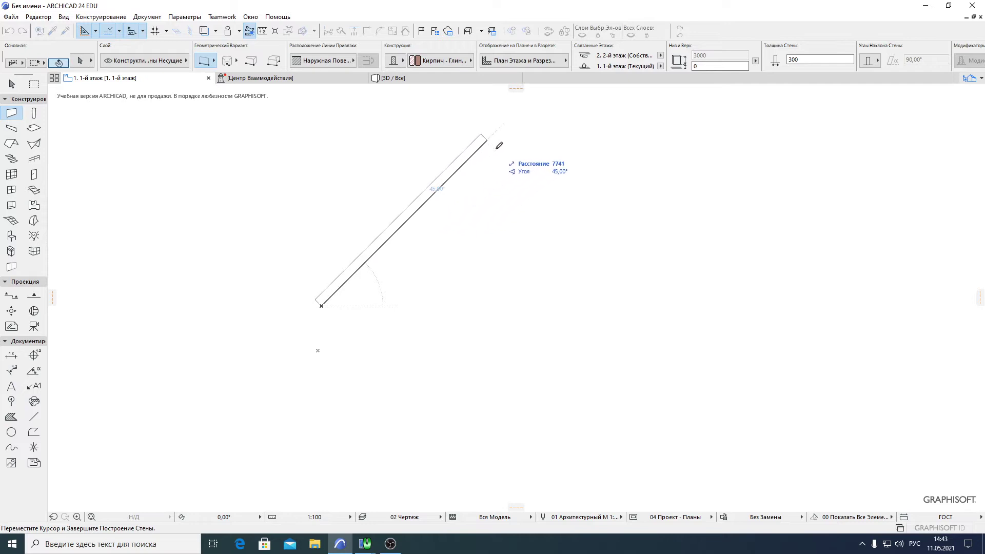
pyautogui.press('Escape')
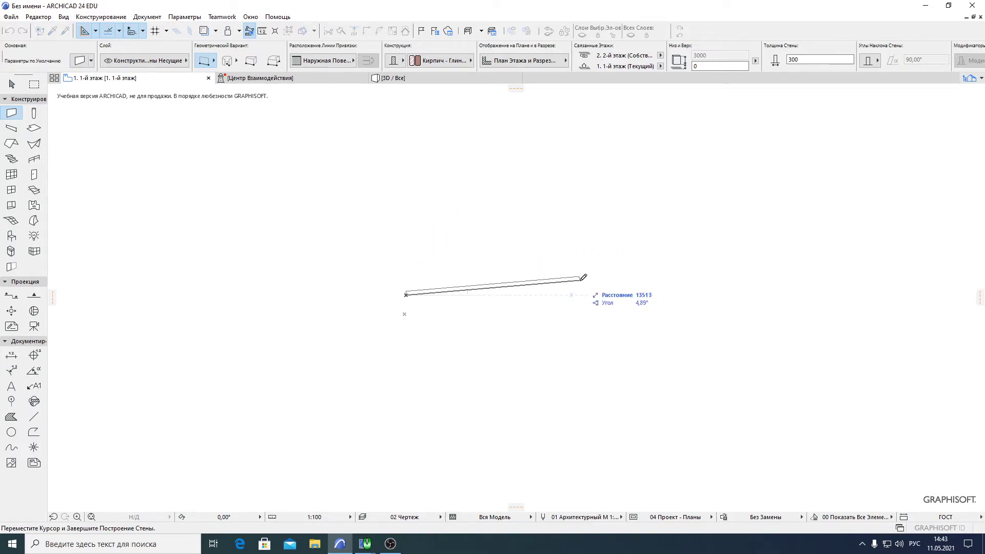
pyautogui.press('Escape')
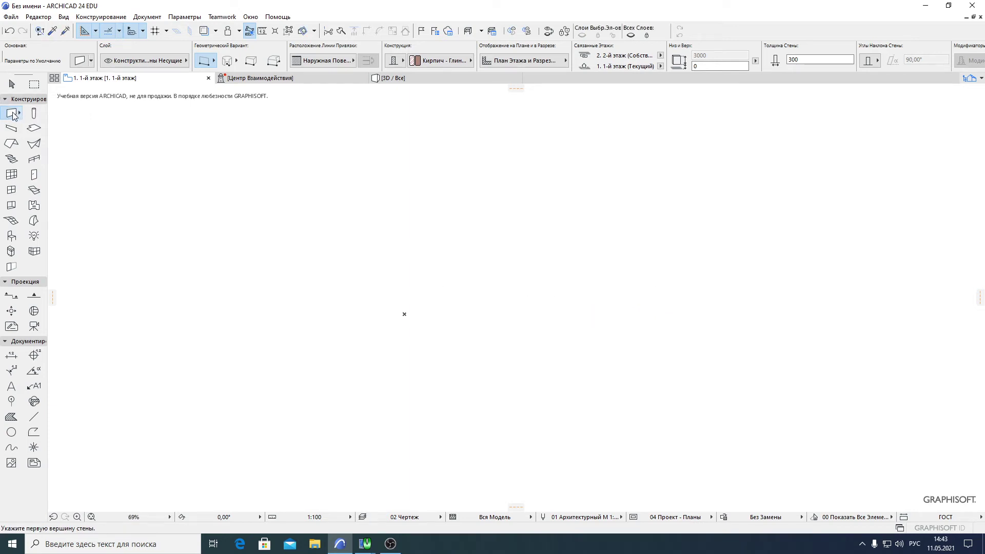
# - Draw a short horizontal exterior wall, 300 mm thick, above the project origin
pyautogui.click(484, 138)
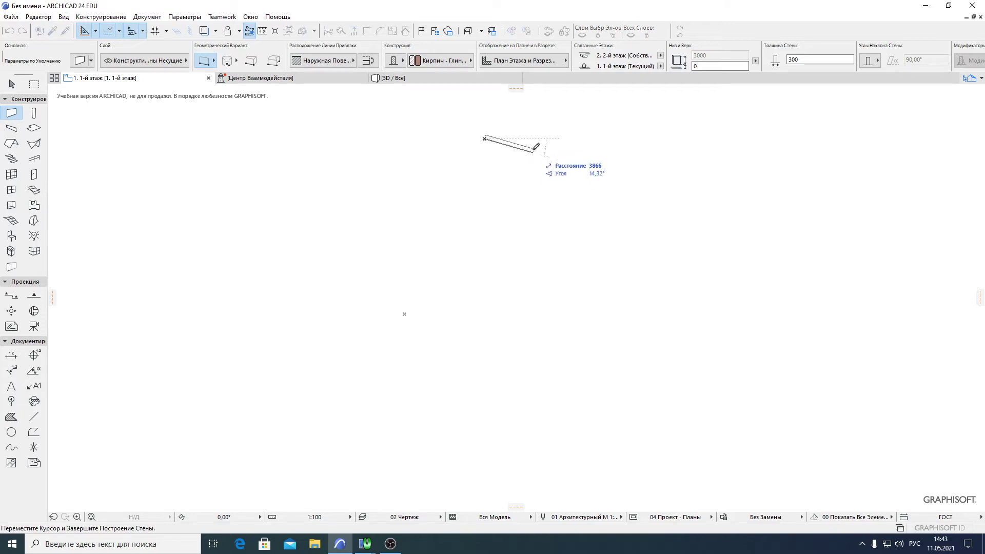
pyautogui.click(530, 137)
pyautogui.click(404, 314)
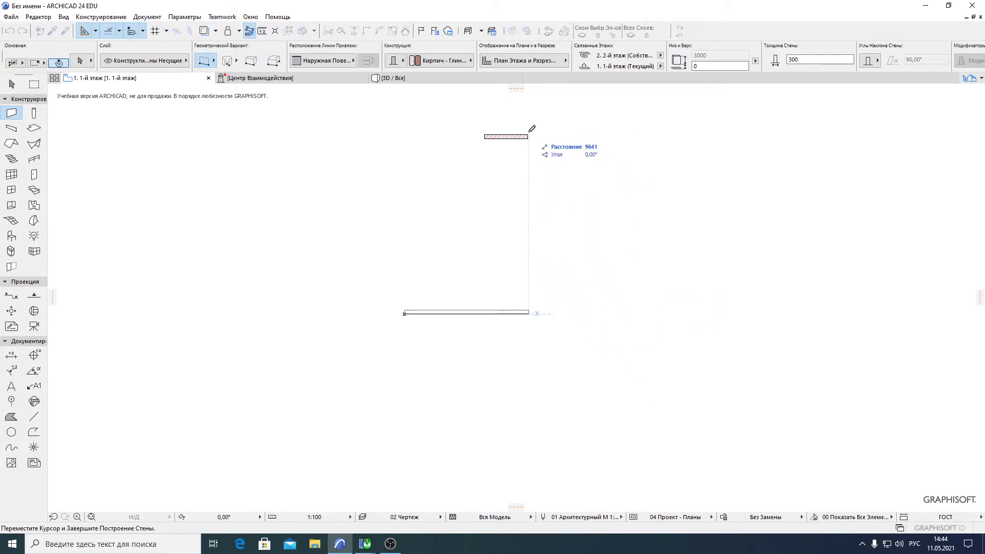
pyautogui.press('Escape')
pyautogui.click(444, 298)
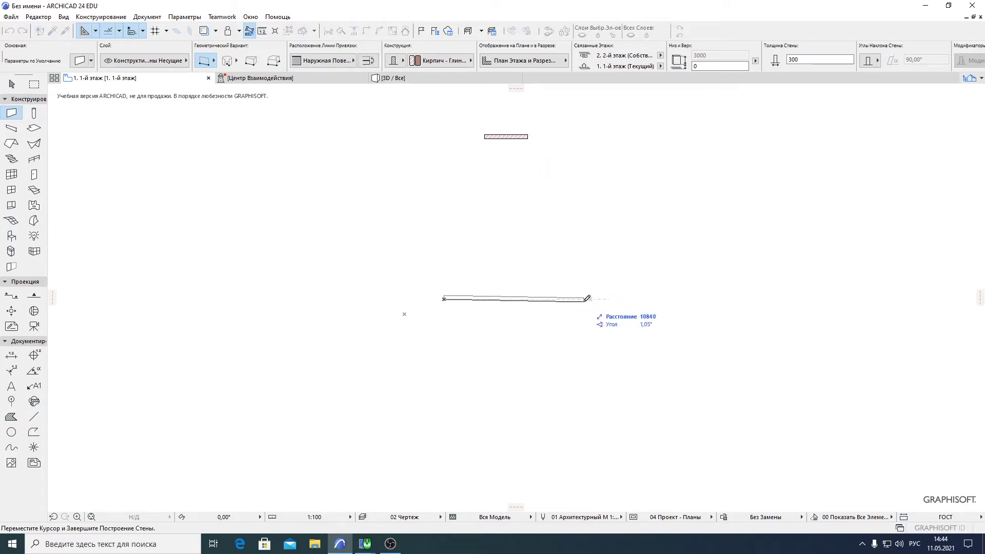
pyautogui.press('Escape')
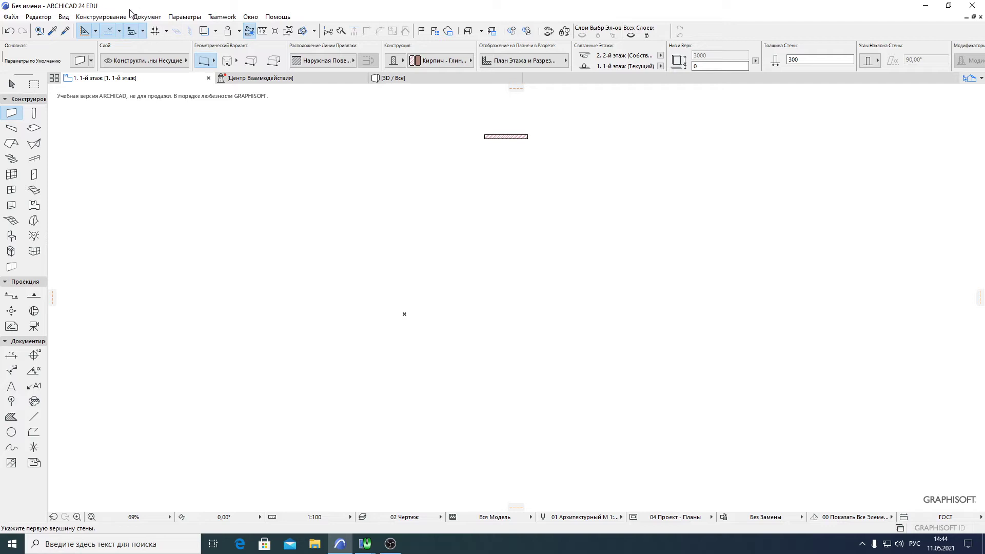
pyautogui.click(63, 17)
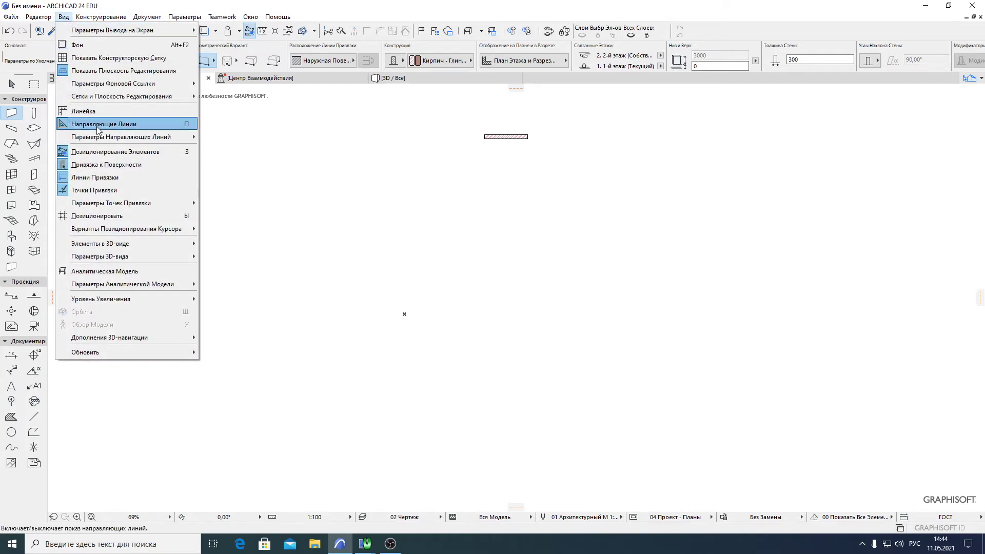
pyautogui.click(111, 176)
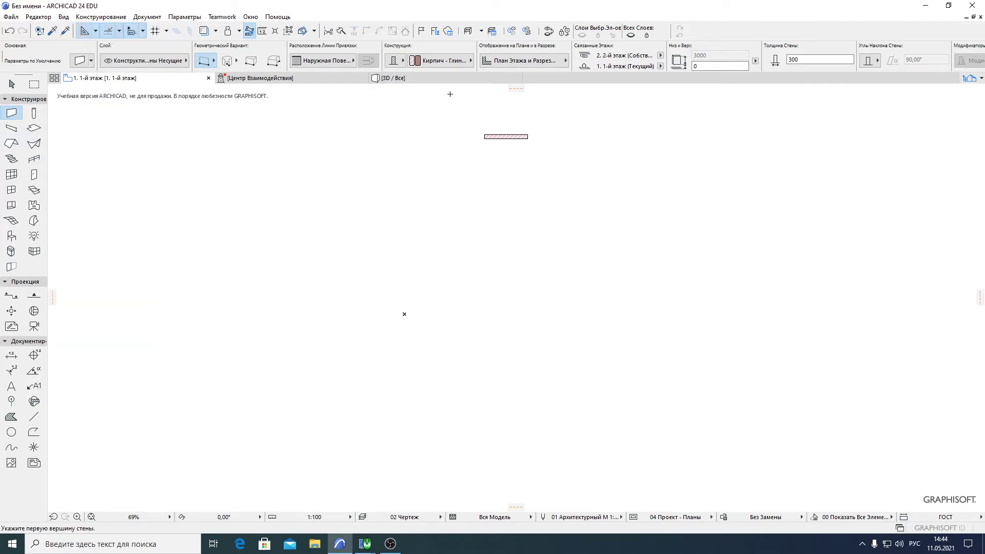
pyautogui.click(34, 128)
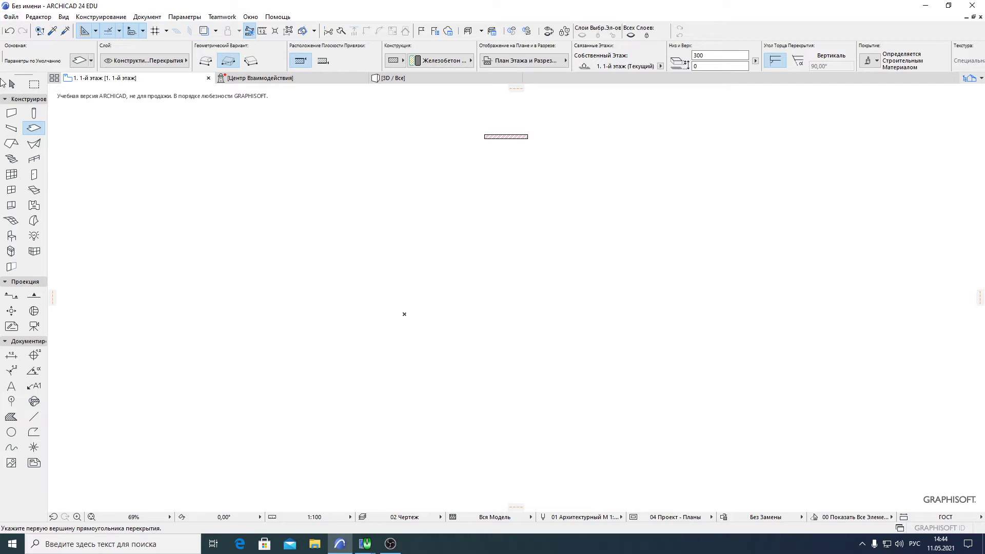
pyautogui.click(11, 84)
# - Draw a second, much longer horizontal wall, 300 mm thick, below the short wall
pyautogui.click(11, 113)
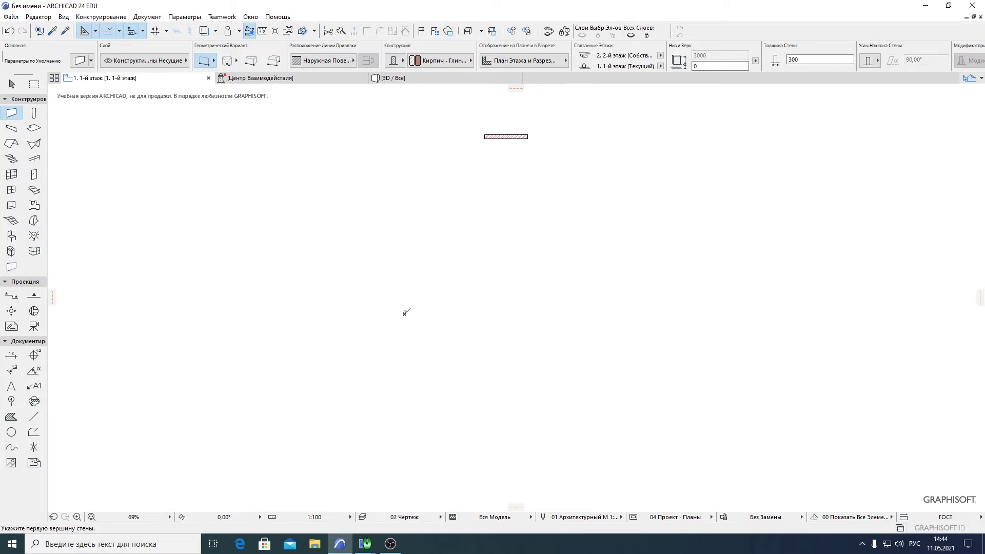
pyautogui.click(404, 301)
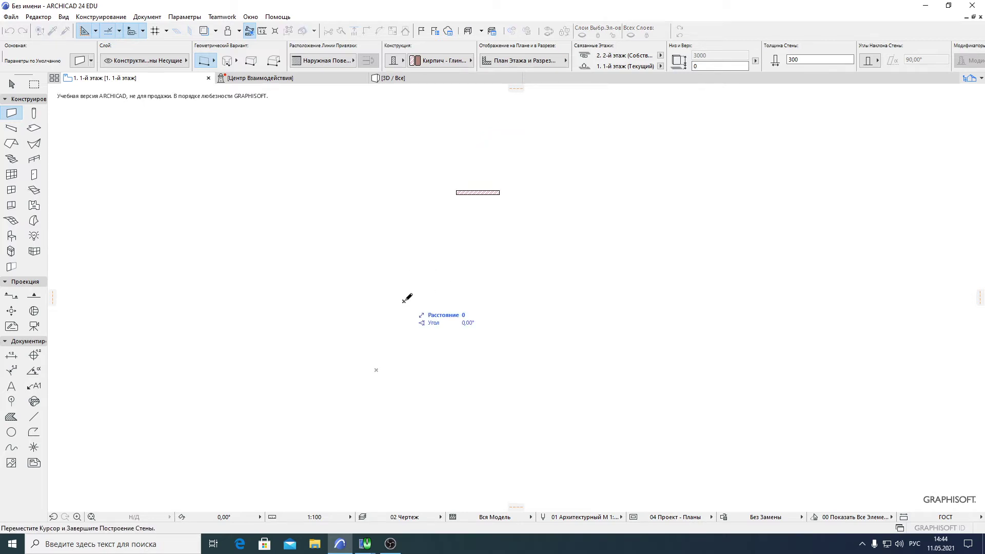
pyautogui.click(596, 299)
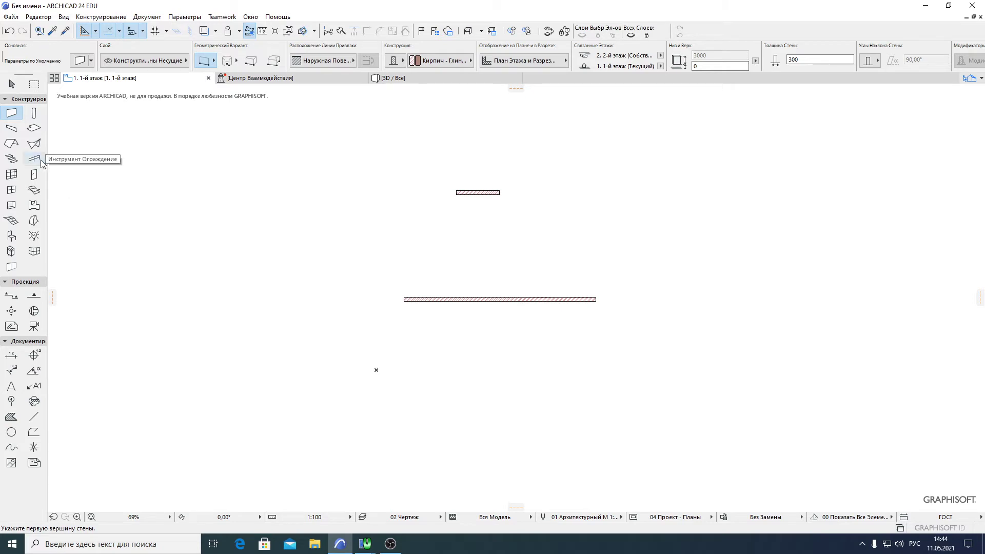
# - Insert a 1500 × 1500 double-sash window with a 900 mm sill height in the middle of the short upper wall
pyautogui.click(12, 190)
pyautogui.scroll(5, 501, 221)
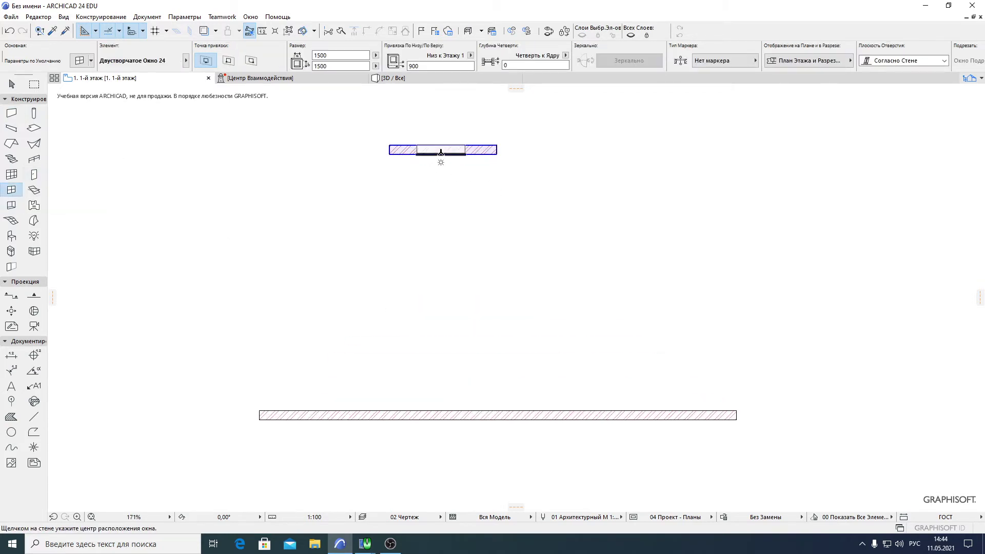
pyautogui.scroll(-3, 437, 220)
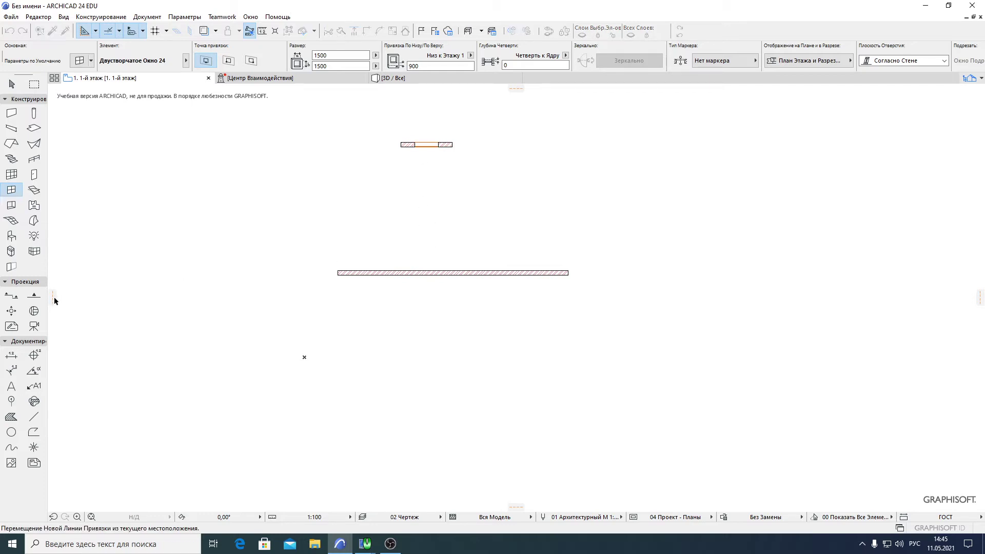
# - Place a vertical guide line through the left edge of the window in the short wall
pyautogui.moveTo(52, 301); pyautogui.dragTo(114, 272)
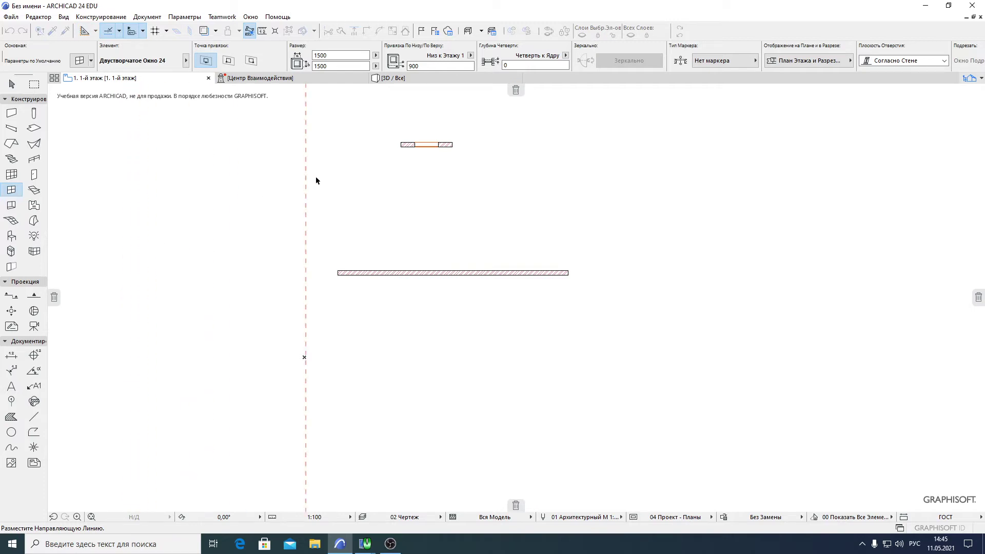
pyautogui.click(415, 148)
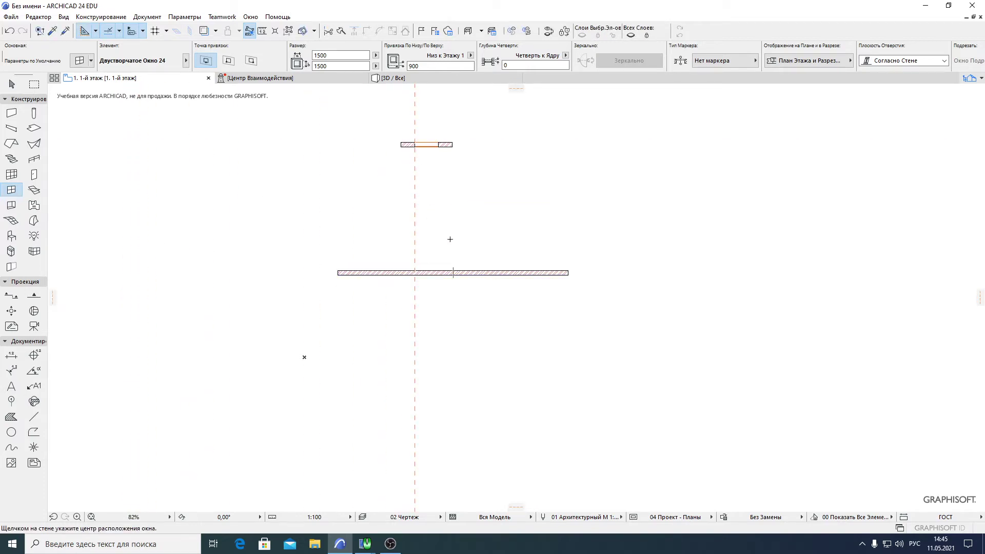
# - Insert a 1500 × 1500 window into the long wall and move it into line with the window above
pyautogui.click(487, 277)
pyautogui.click(486, 287)
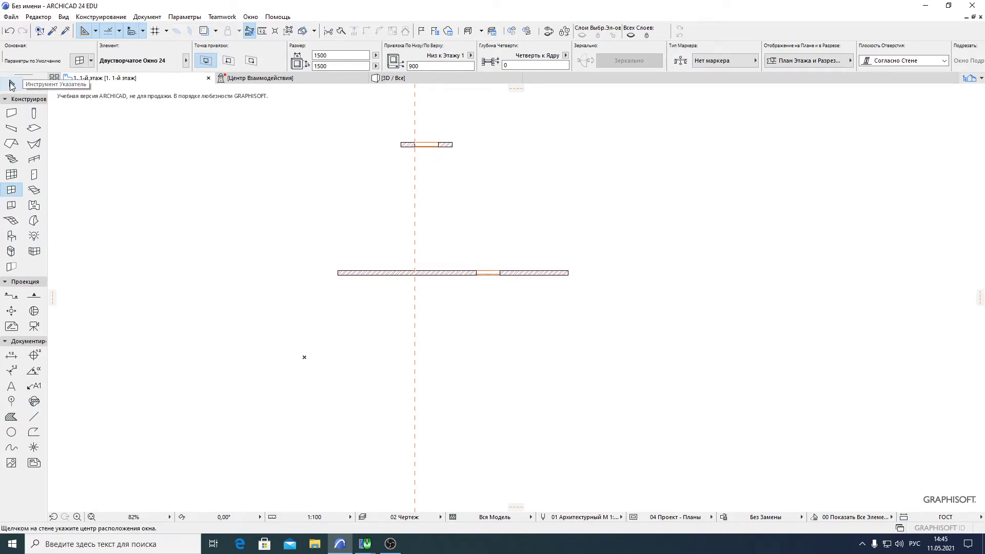
pyautogui.click(11, 85)
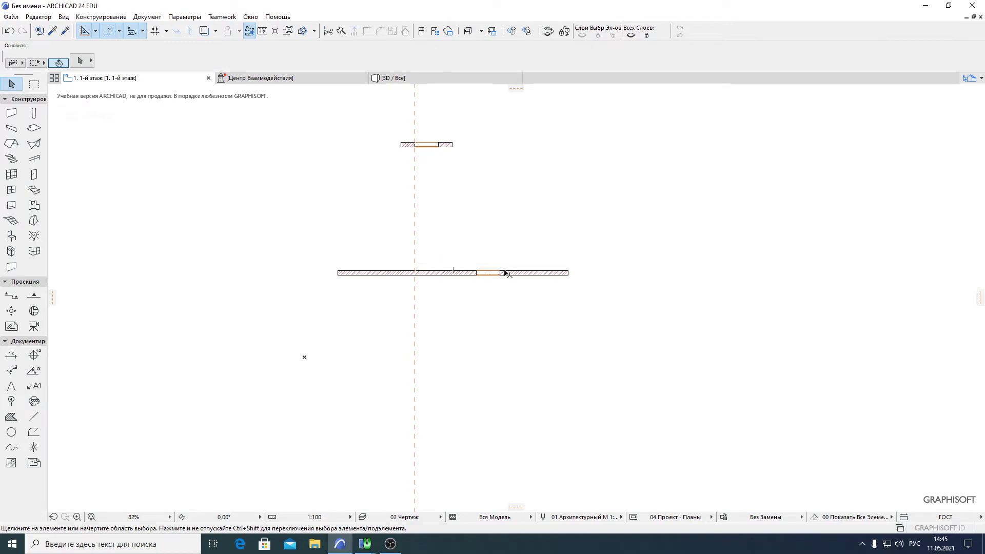
pyautogui.moveTo(500, 273); pyautogui.dragTo(442, 145)
pyautogui.press('Escape')
# - Delete the window from the long wall and turn off the guide lines
pyautogui.click(439, 271)
pyautogui.press('Delete')
pyautogui.click(85, 32)
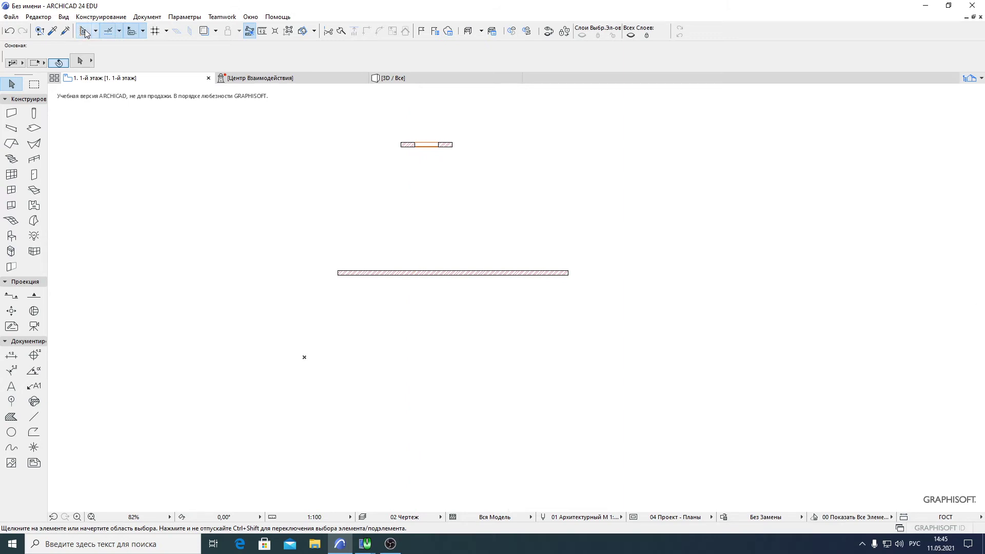
# - Insert a 1500 × 1500 window into the long wall, centred on a vertical snap guide from the upper window's centre
pyautogui.moveTo(467, 171); pyautogui.dragTo(517, 247, button='middle')
pyautogui.scroll(2, 581, 266)
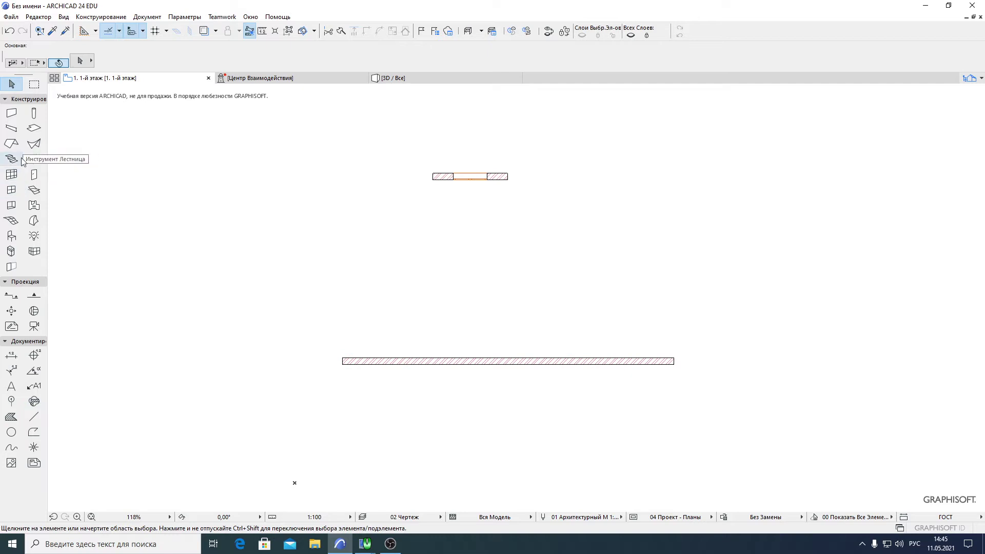
pyautogui.click(11, 191)
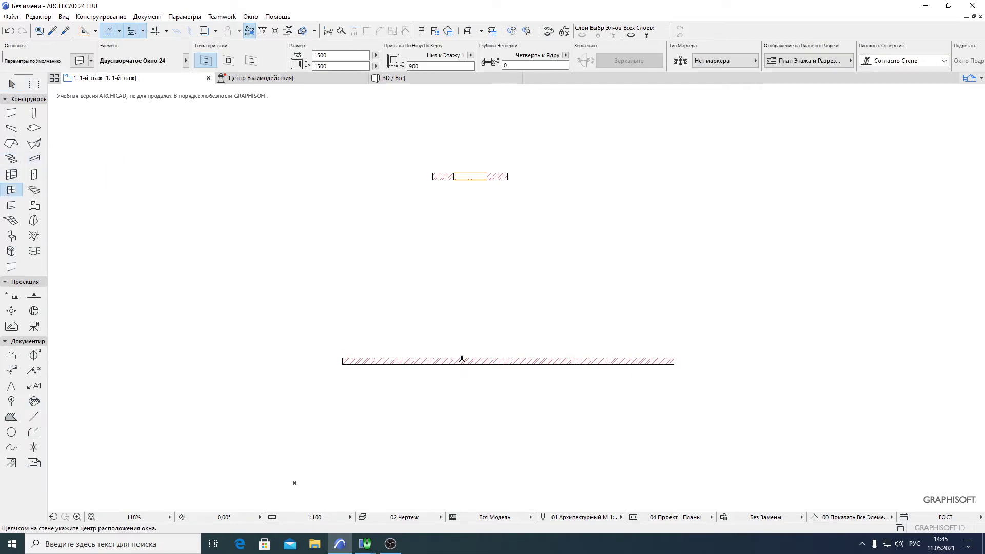
pyautogui.click(470, 179)
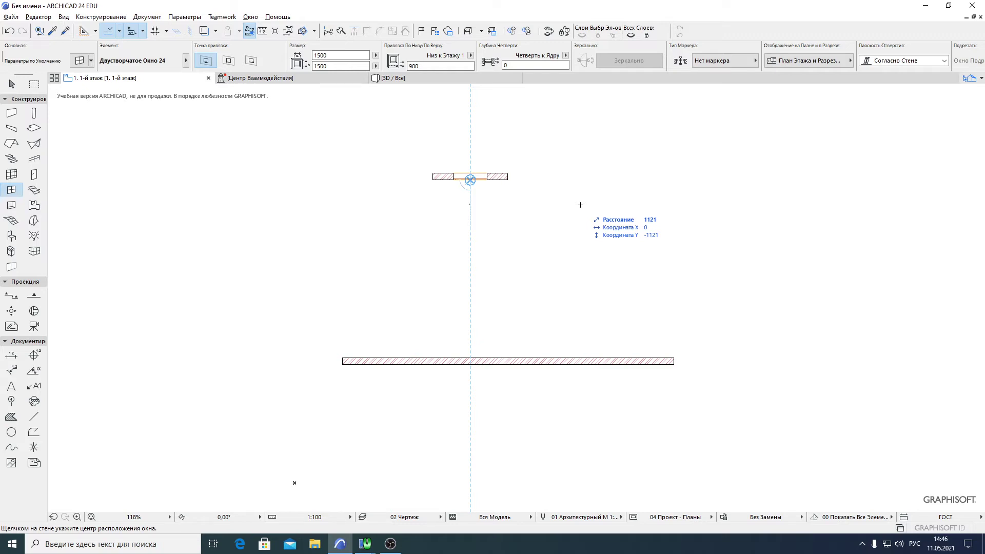
pyautogui.click(471, 365)
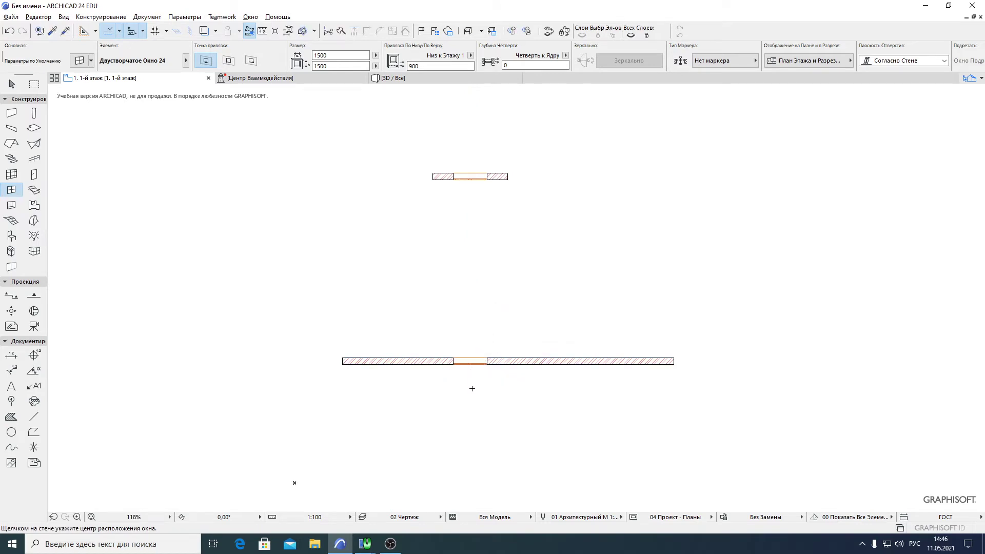
# - Draw two parallel vertical walls to the left of the short windowed wall, making the second about 6270 mm long
pyautogui.click(11, 113)
pyautogui.click(287, 168)
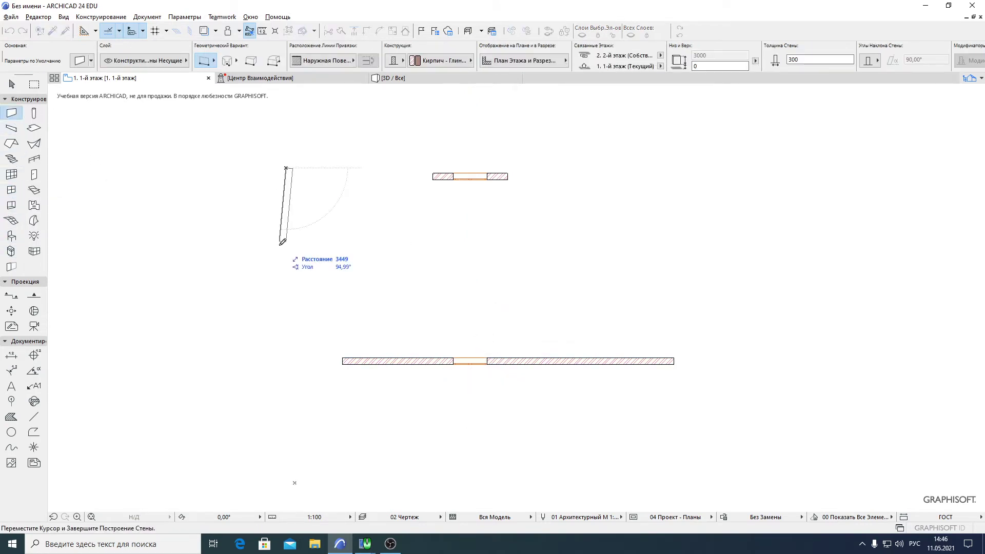
pyautogui.click(292, 315)
pyautogui.click(393, 166)
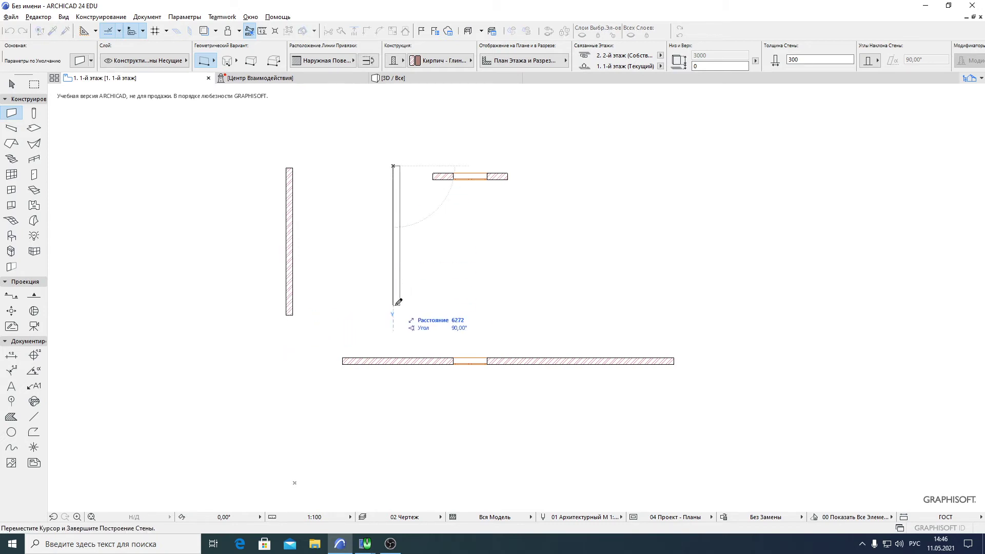
pyautogui.click(393, 306)
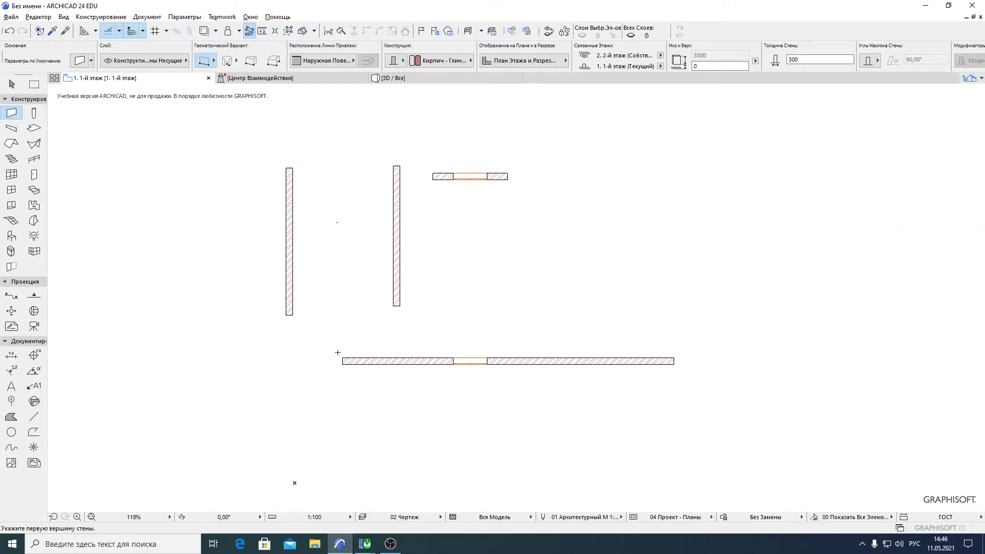
# - Start a line to the right of the walls and try locking its direction to a guide at about 27.44°
pyautogui.moveTo(400, 315); pyautogui.dragTo(325, 349, button='middle')
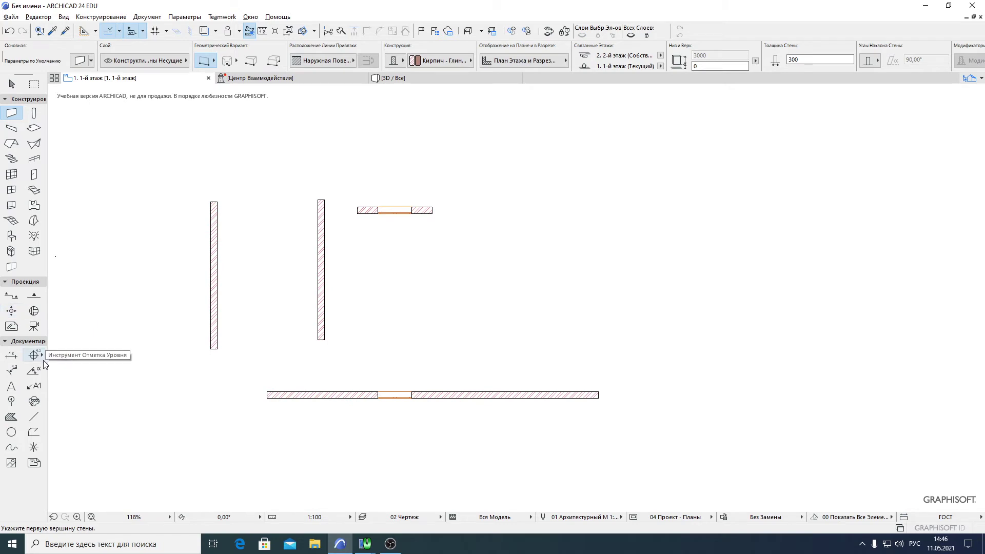
pyautogui.click(34, 417)
pyautogui.moveTo(395, 405); pyautogui.dragTo(310, 422, button='middle')
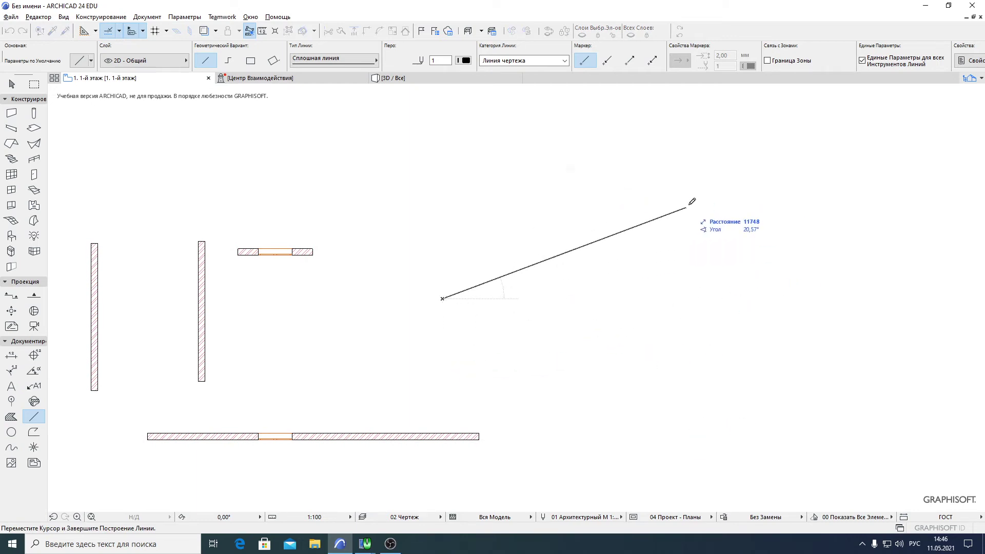
pyautogui.moveTo(717, 220); pyautogui.dragTo(605, 299, button='middle')
pyautogui.scroll(-2, 510, 367)
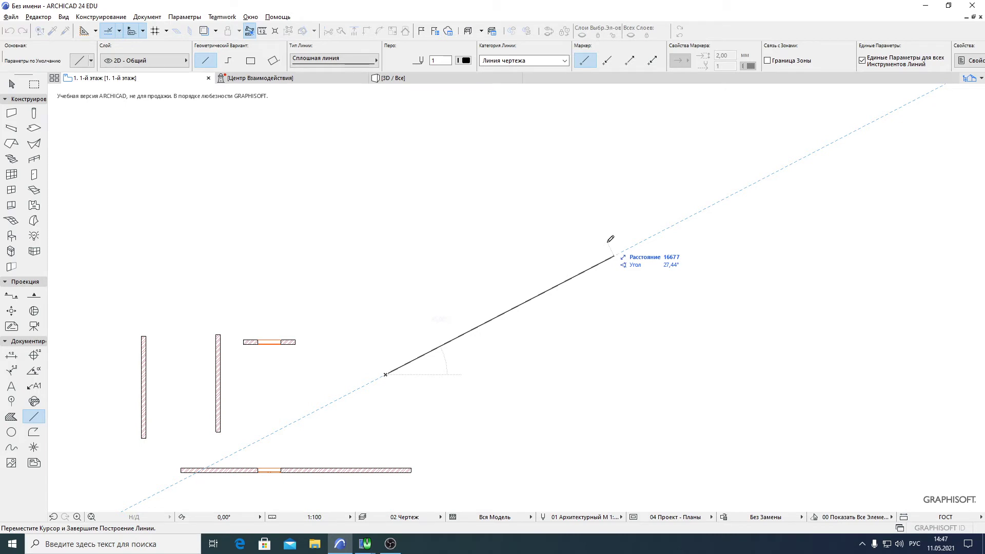
pyautogui.moveTo(641, 331); pyautogui.dragTo(575, 340, button='middle')
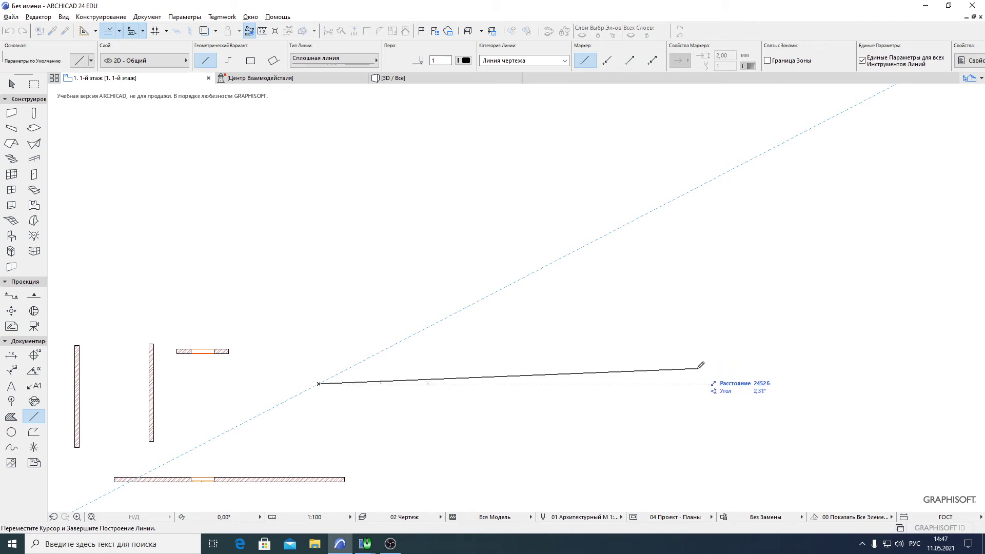
pyautogui.scroll(-2, 663, 337)
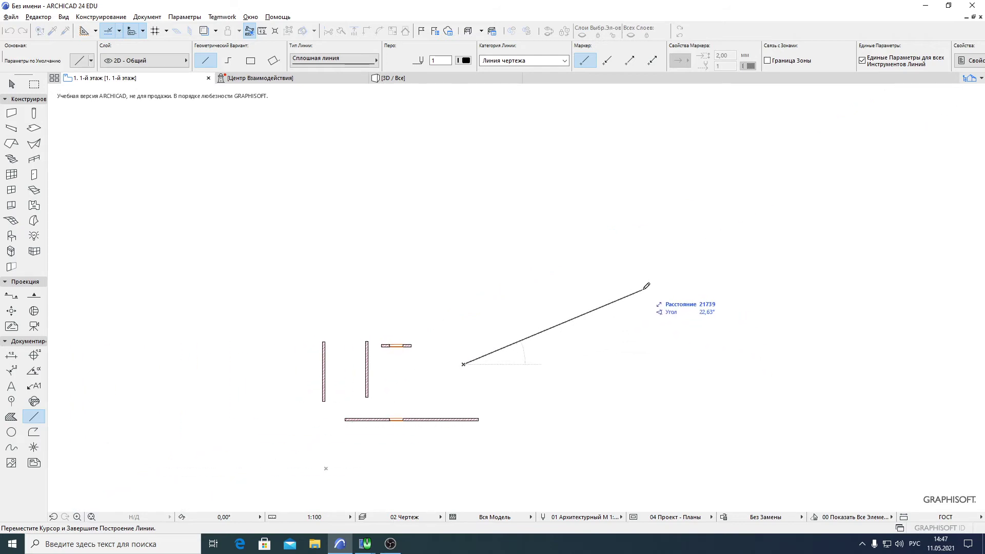
# - Lock the line's length at about 21928 mm and finish it sloping down to the right of its start point
pyautogui.moveTo(636, 229); pyautogui.dragTo(570, 247, button='middle')
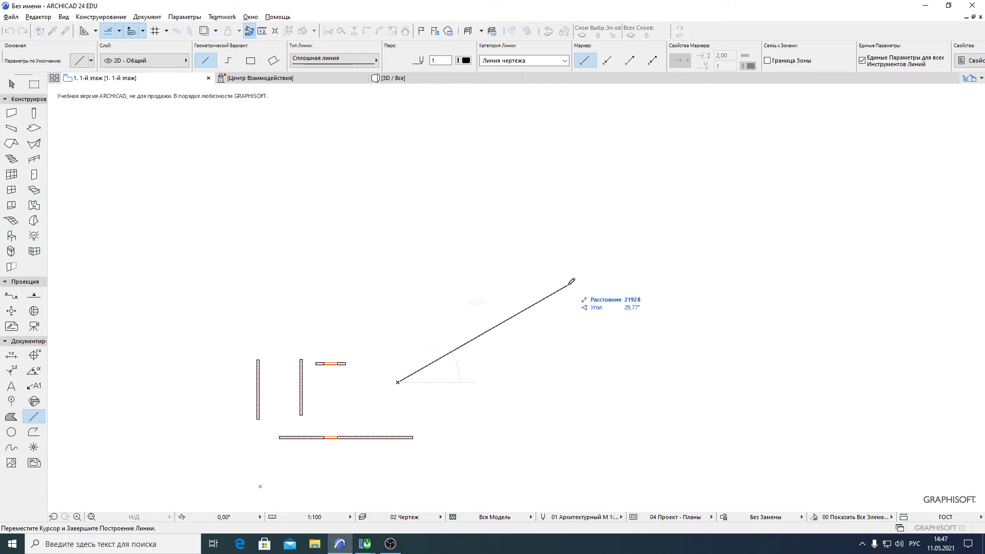
pyautogui.press('Tab')
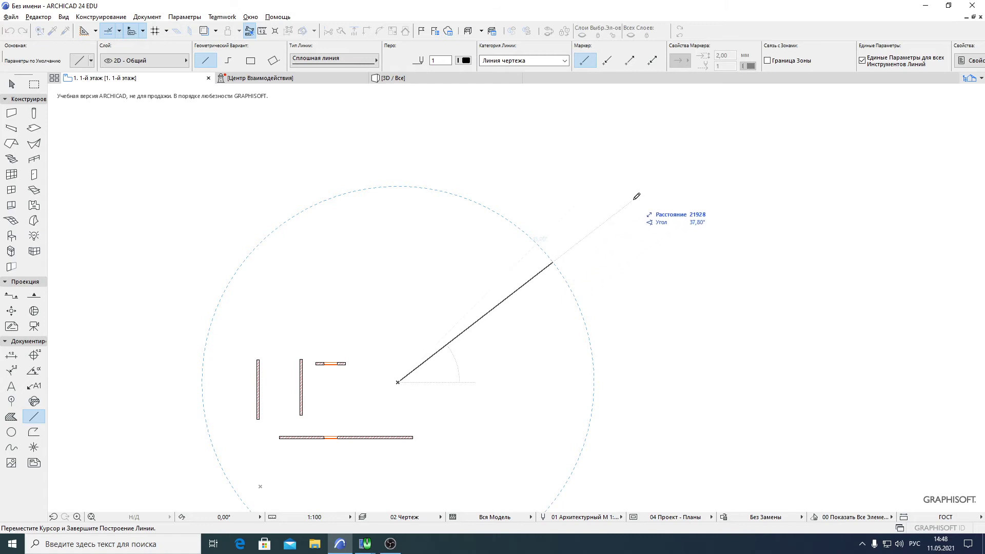
pyautogui.scroll(-2, 314, 292)
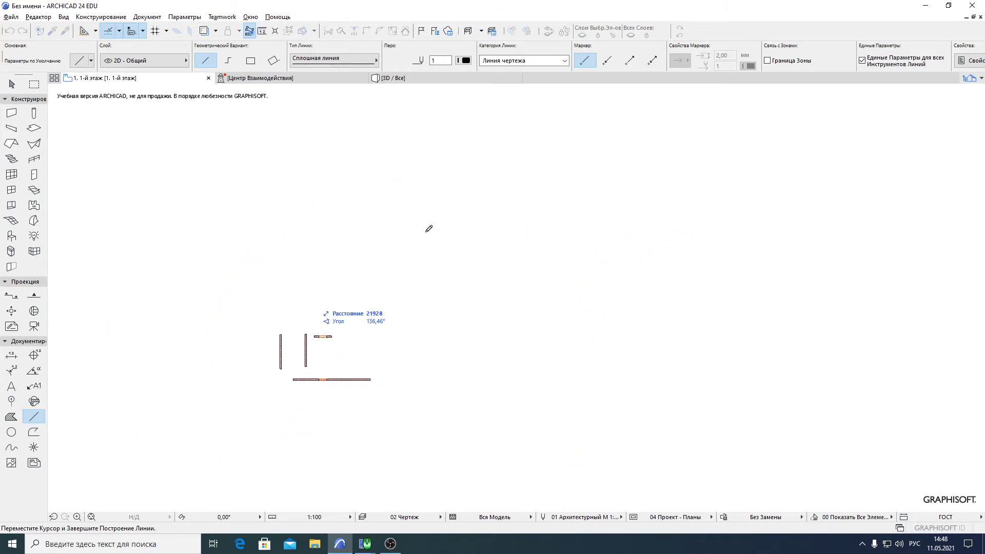
pyautogui.click(426, 384)
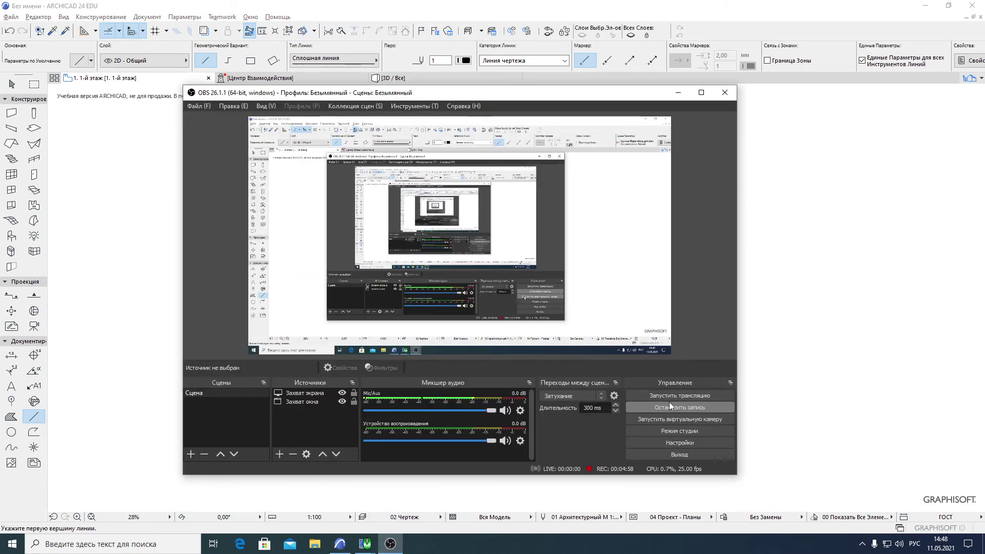
# - Compare the shortcuts in the floor plan's context menu under the Russian and the English keyboard layout
pyautogui.click(573, 5)
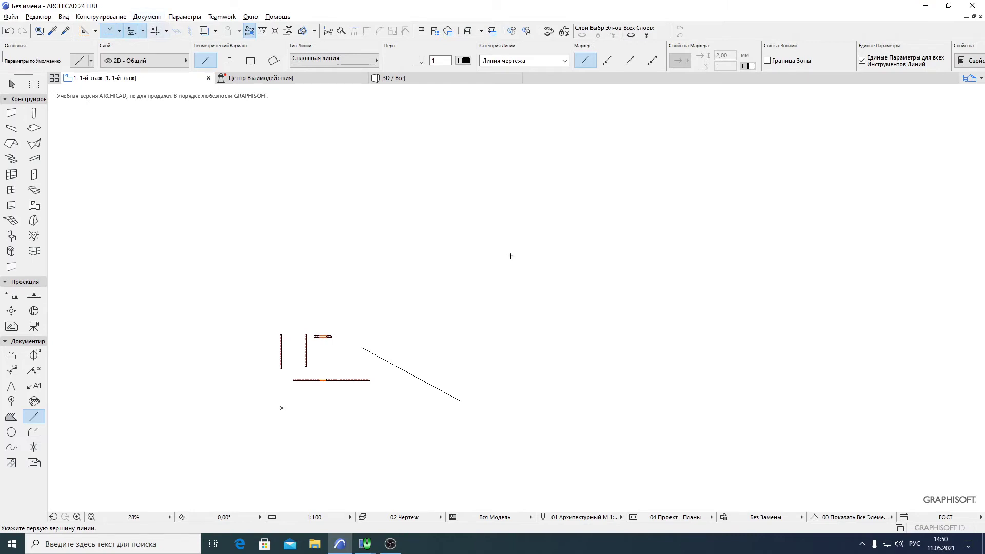
pyautogui.rightClick(373, 201)
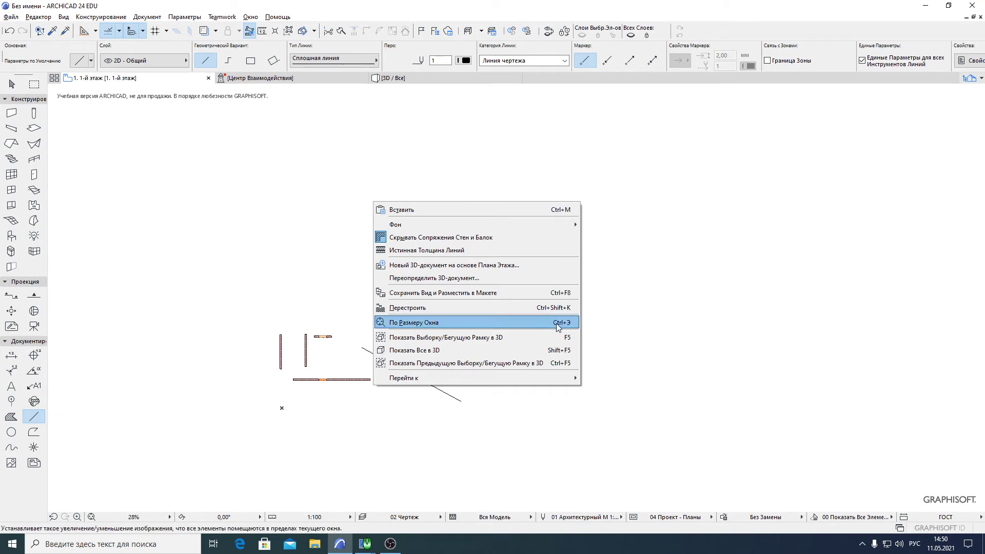
pyautogui.click(763, 454)
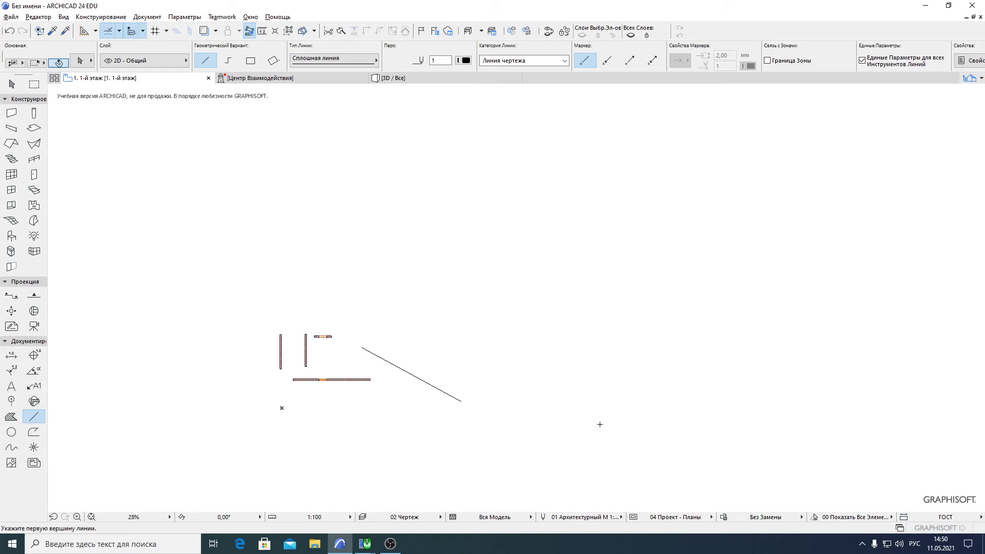
pyautogui.rightClick(454, 267)
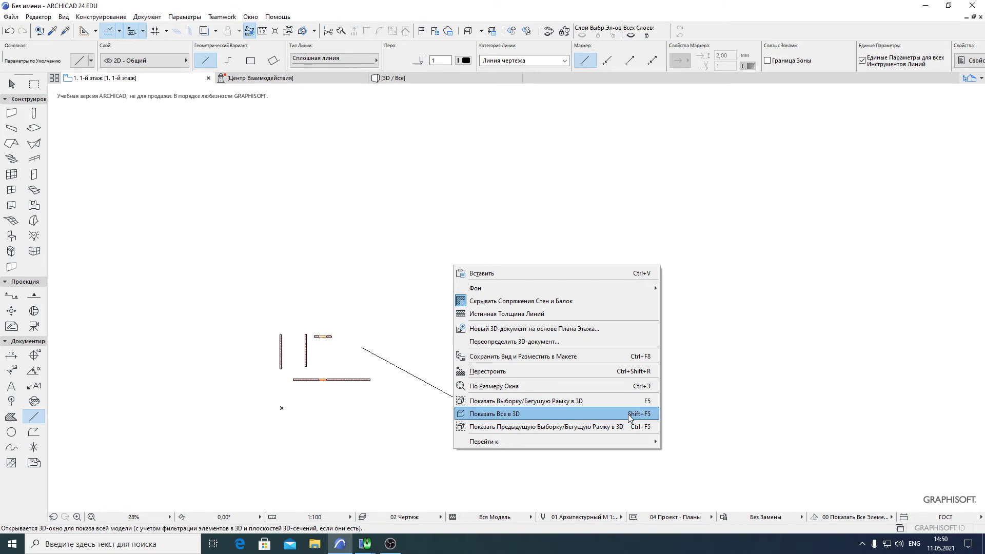
pyautogui.click(650, 388)
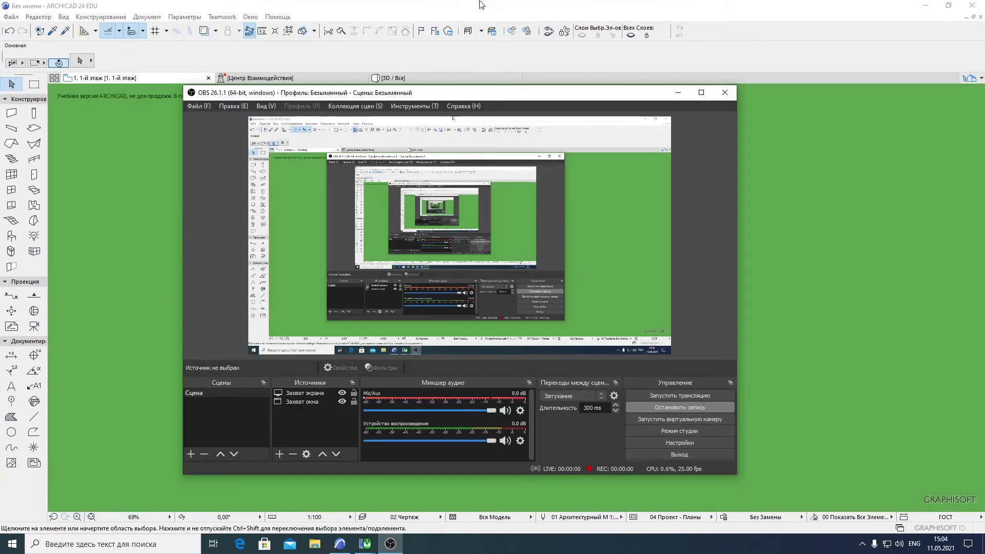
# - Draw a short diagonal wall, 300 mm thick, rising to the right on the empty green floor plan
pyautogui.click(526, 80)
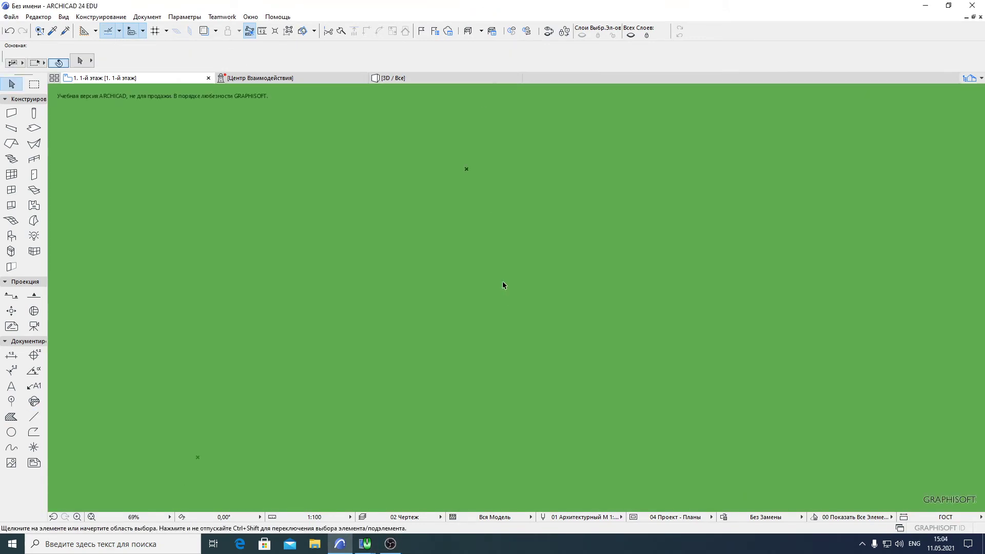
pyautogui.click(12, 113)
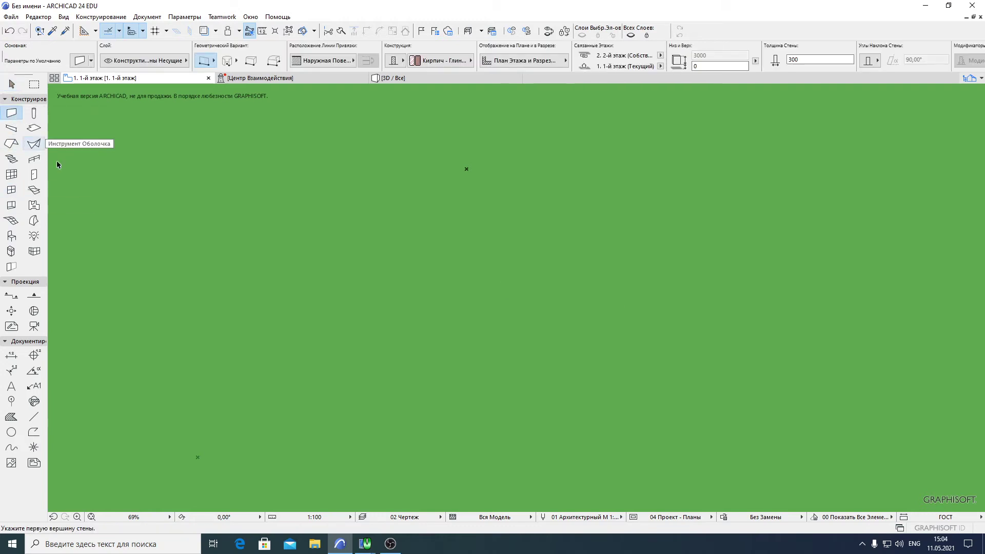
pyautogui.click(347, 288)
pyautogui.click(386, 258)
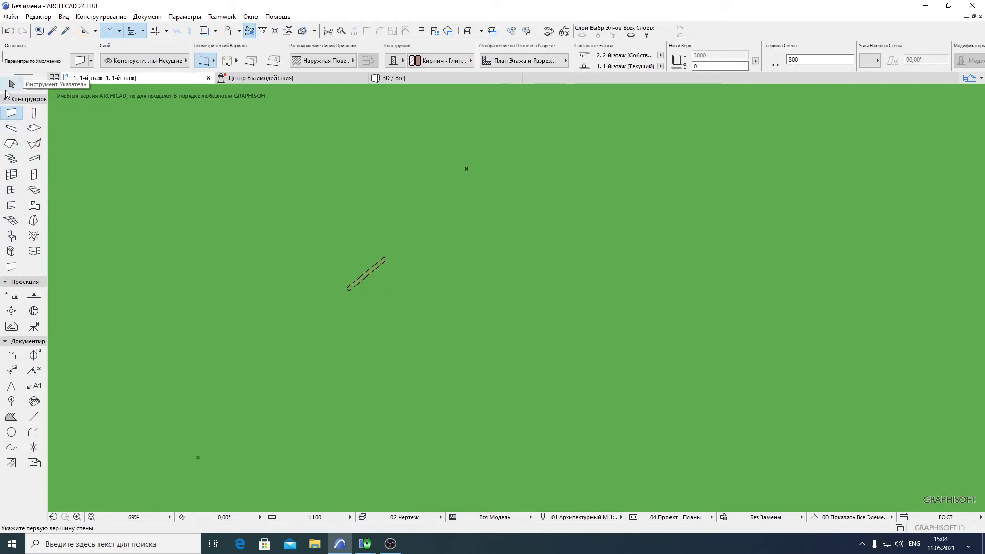
# - Select the diagonal wall and move it to the right and slightly upward with the Drag command
pyautogui.click(7, 90)
pyautogui.click(363, 278)
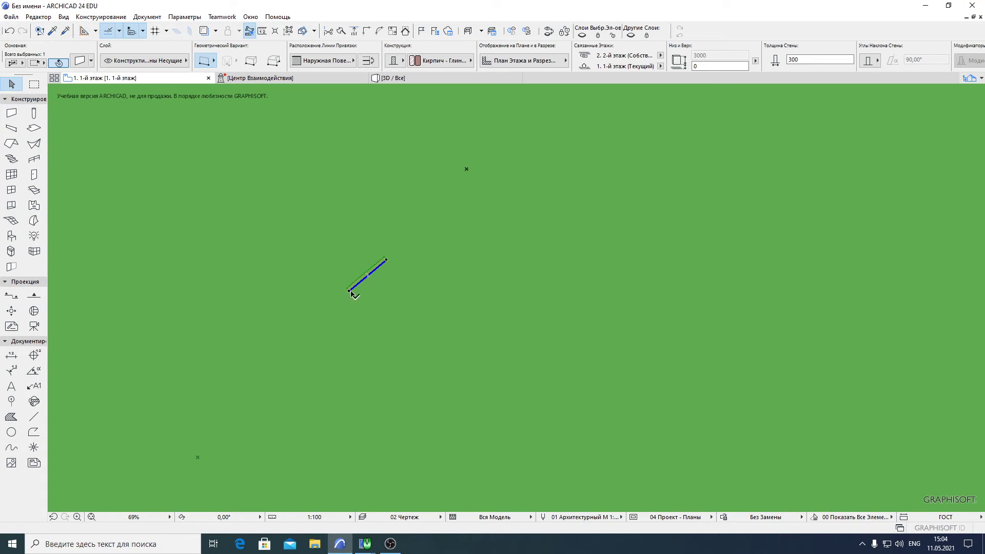
pyautogui.hotkey('ctrl', 'd')
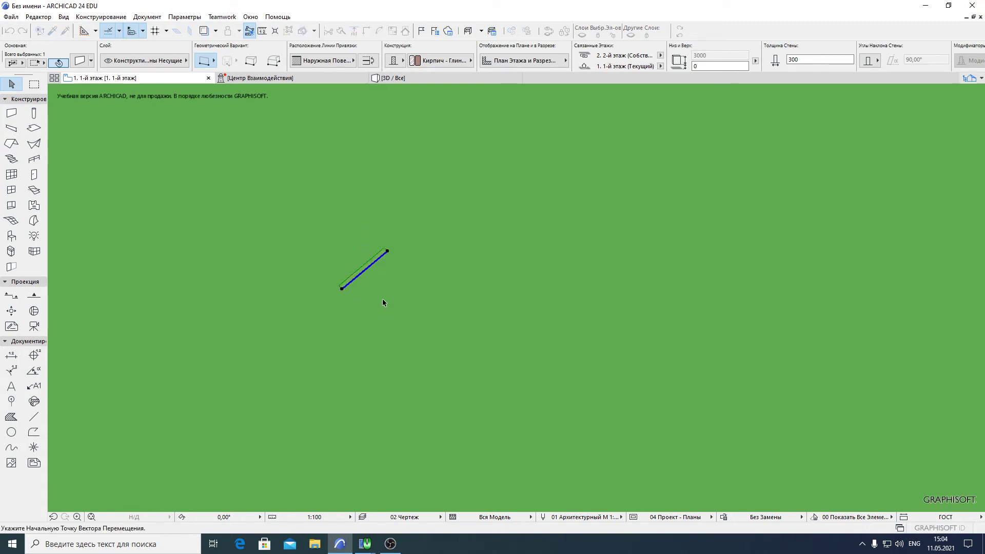
pyautogui.click(312, 282)
pyautogui.scroll(-4, 467, 314)
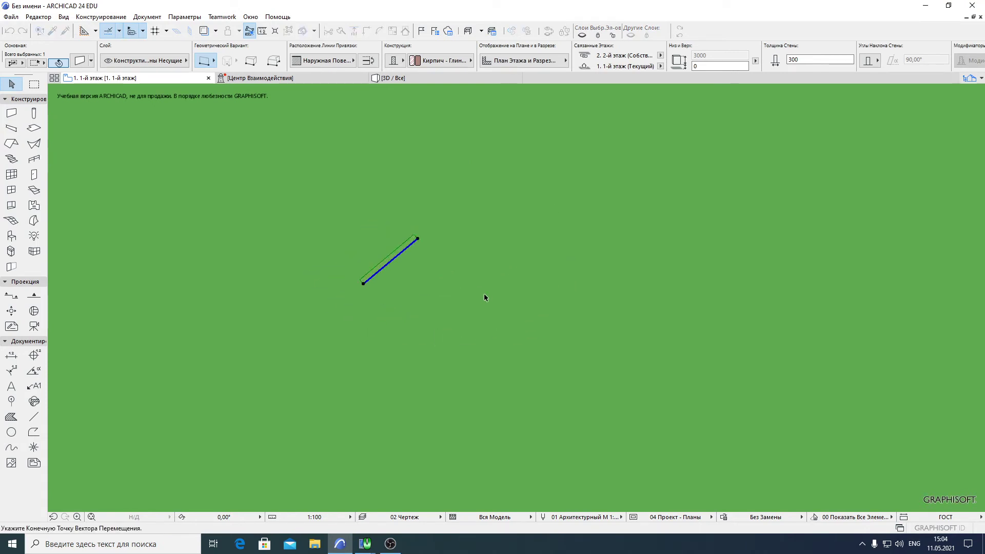
pyautogui.click(559, 210)
pyautogui.moveTo(616, 279); pyautogui.dragTo(580, 343, button='middle')
pyautogui.scroll(2, 568, 278)
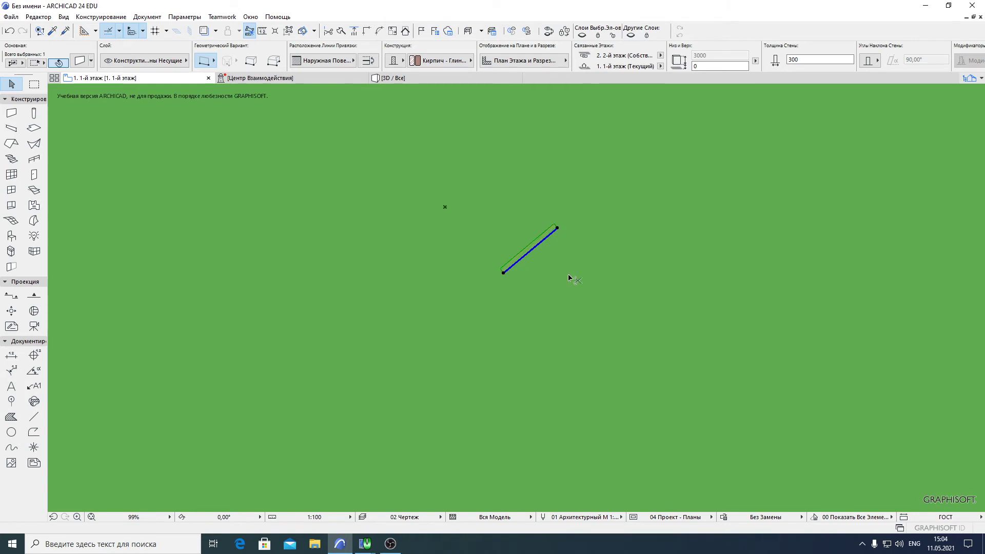
# - Shift the diagonal wall horizontally to the left using a movement vector picked away from the wall, and deselect it
pyautogui.hotkey('ctrl', 'd')
pyautogui.scroll(-3, 568, 278)
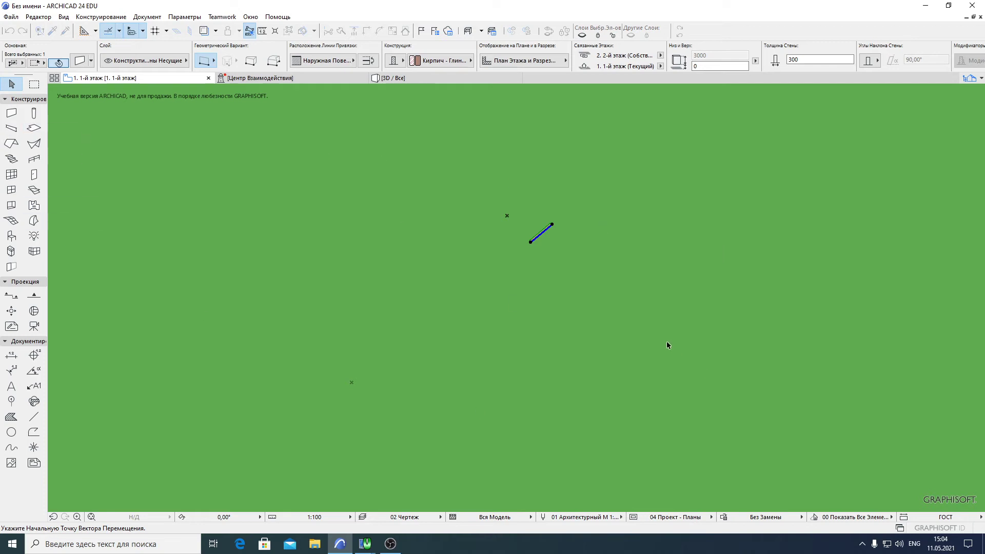
pyautogui.scroll(5, 524, 245)
pyautogui.scroll(-3, 595, 195)
pyautogui.click(792, 406)
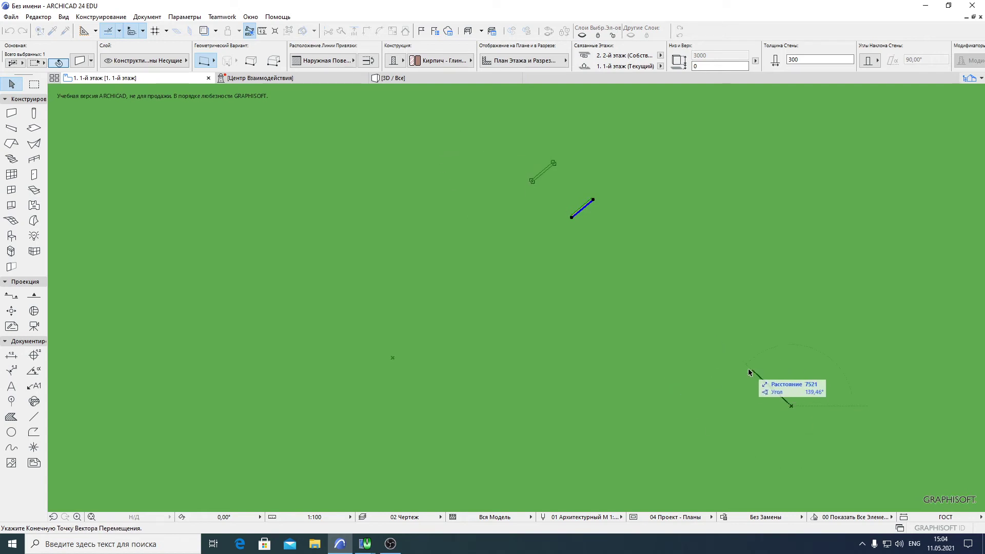
pyautogui.click(754, 405)
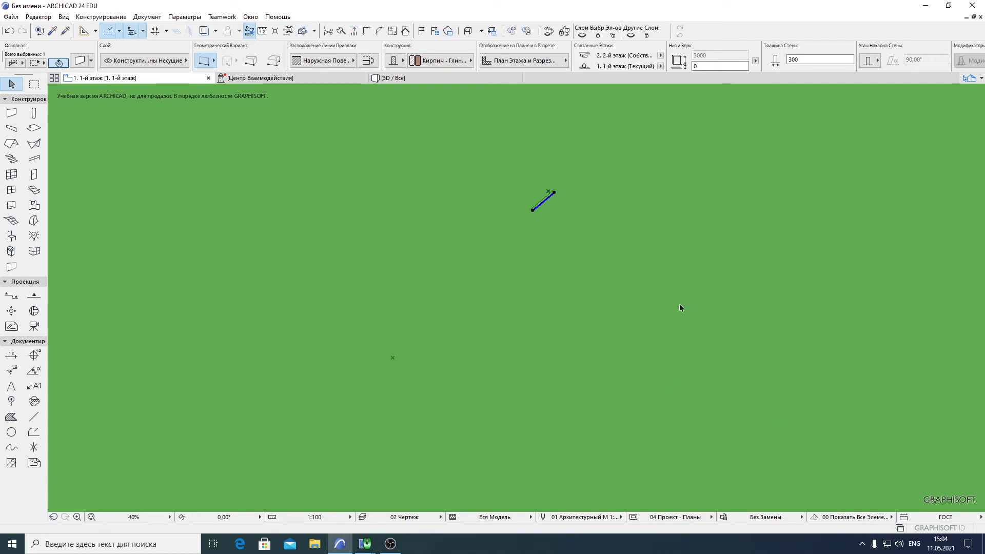
pyautogui.click(679, 303)
pyautogui.scroll(3, 491, 208)
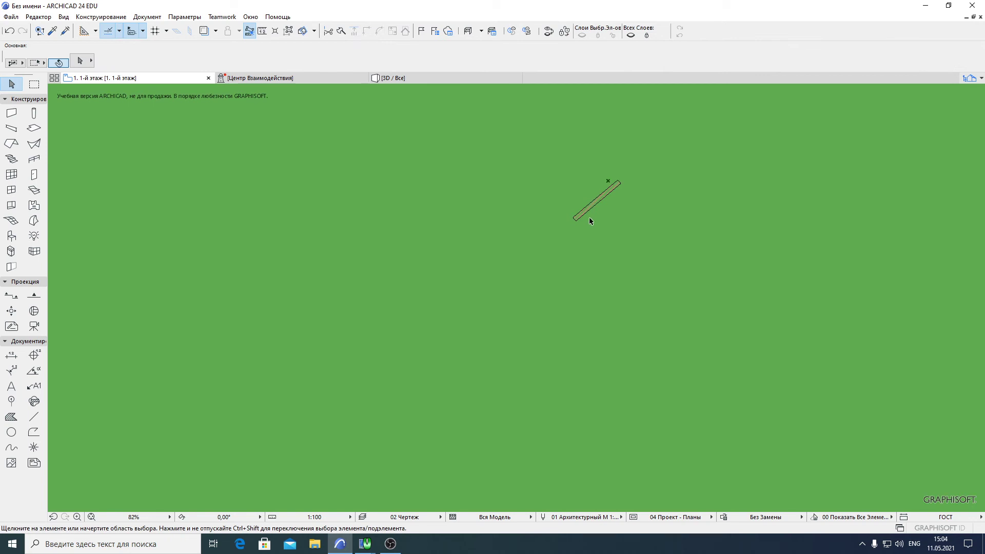
pyautogui.scroll(4, 624, 186)
# - Reselect the diagonal wall and move it well to the left and slightly upward of the project origin
pyautogui.click(613, 215)
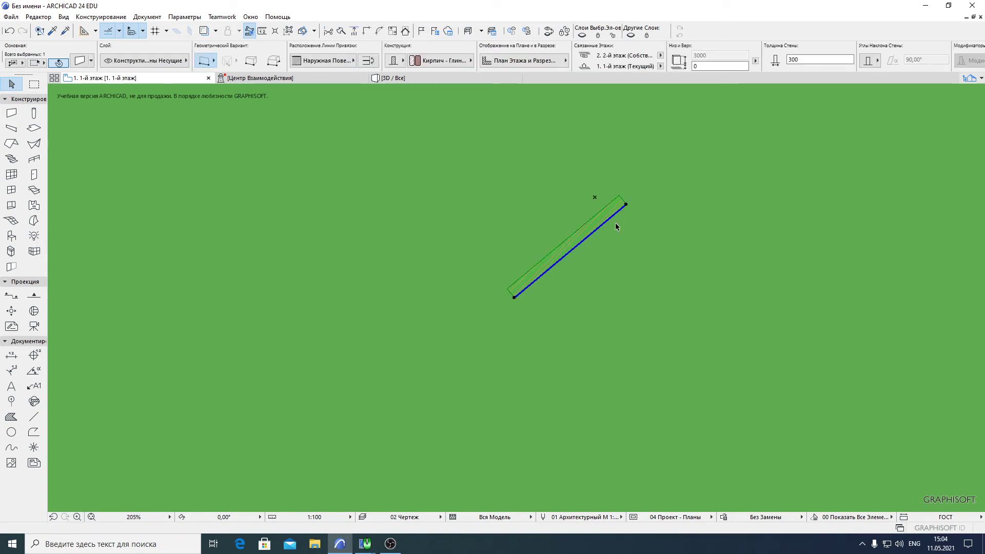
pyautogui.hotkey('ctrl', 'd')
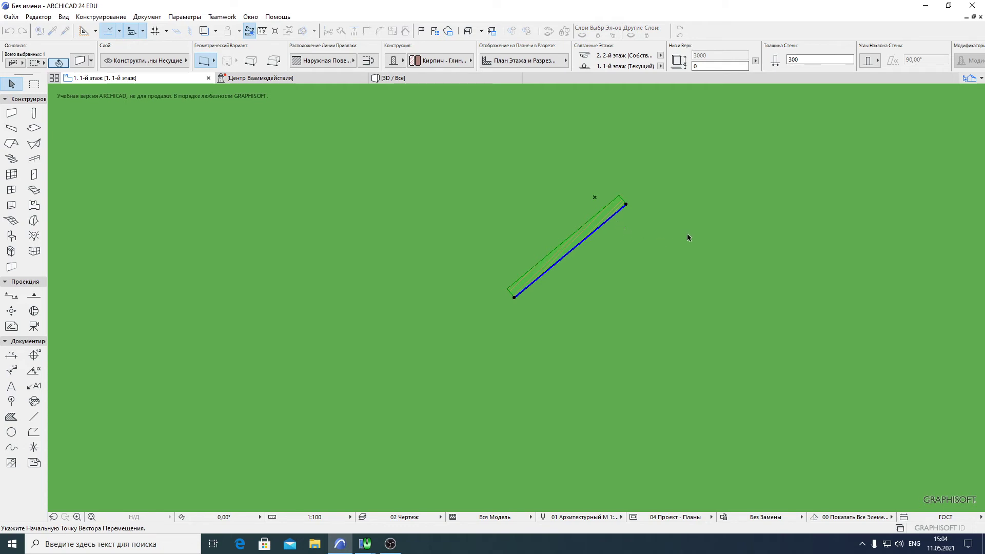
pyautogui.click(828, 161)
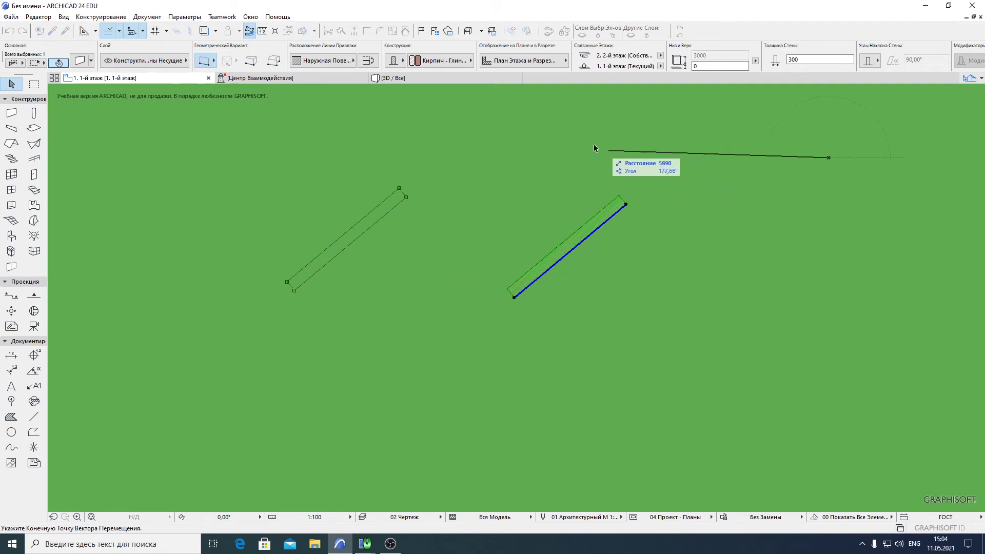
pyautogui.click(537, 121)
pyautogui.hotkey('ctrl', 'd')
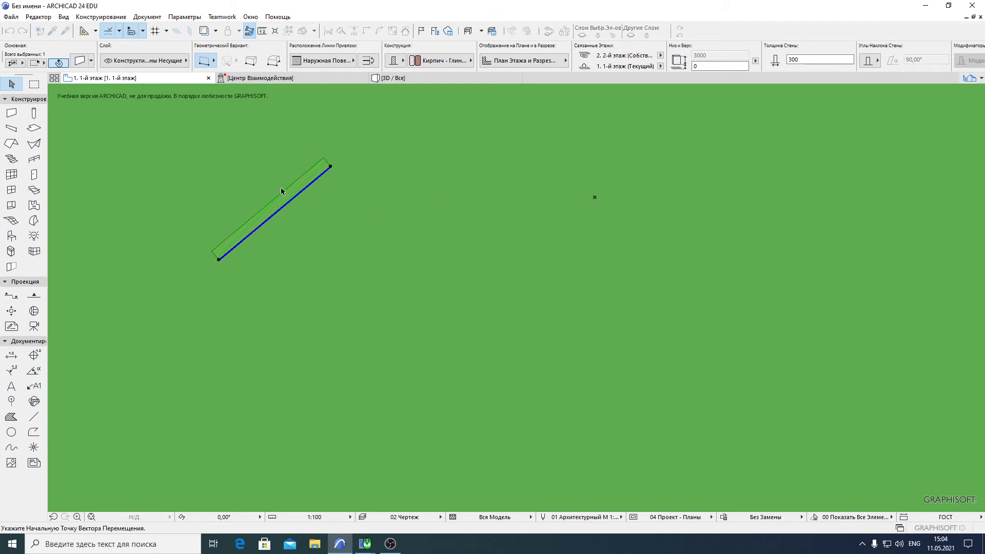
pyautogui.click(282, 192)
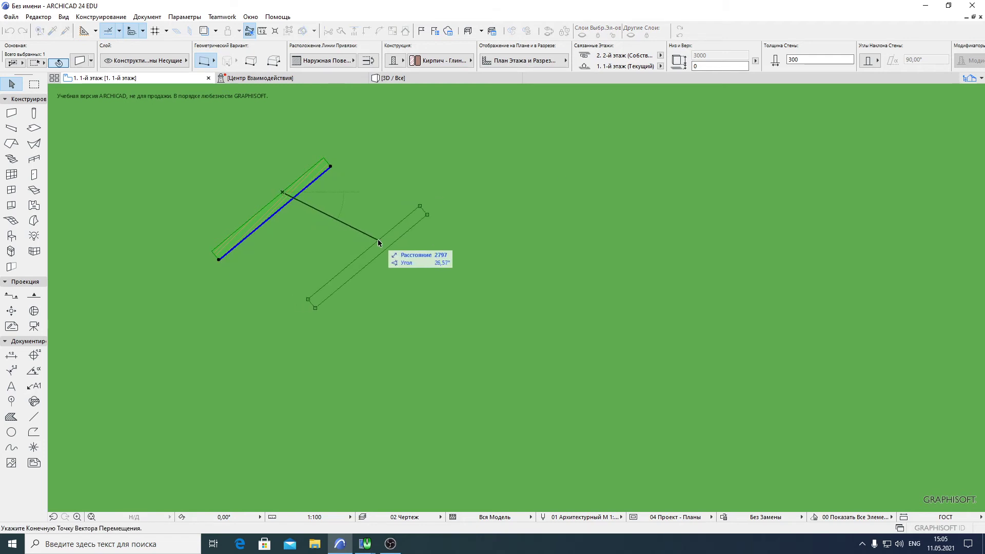
pyautogui.press('ctrl')
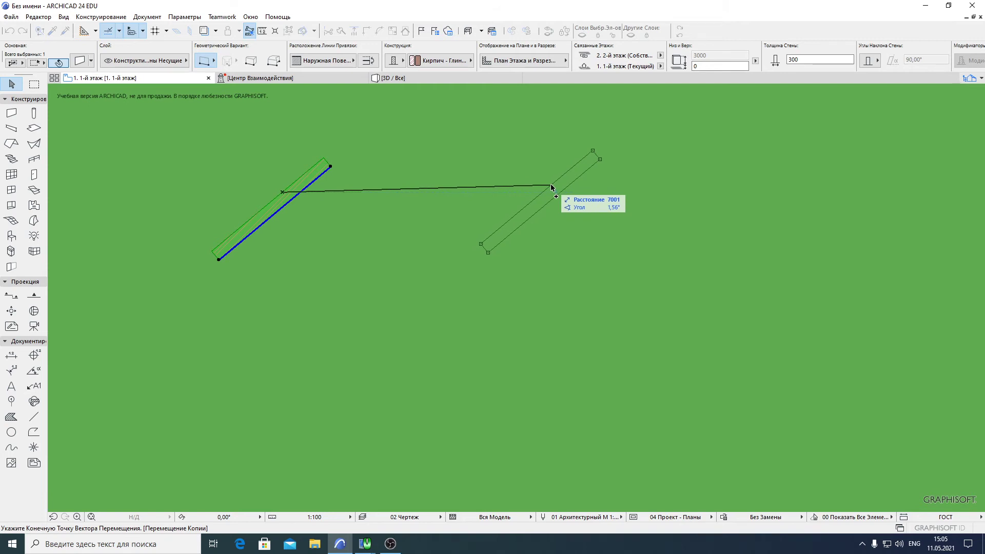
pyautogui.press('Escape')
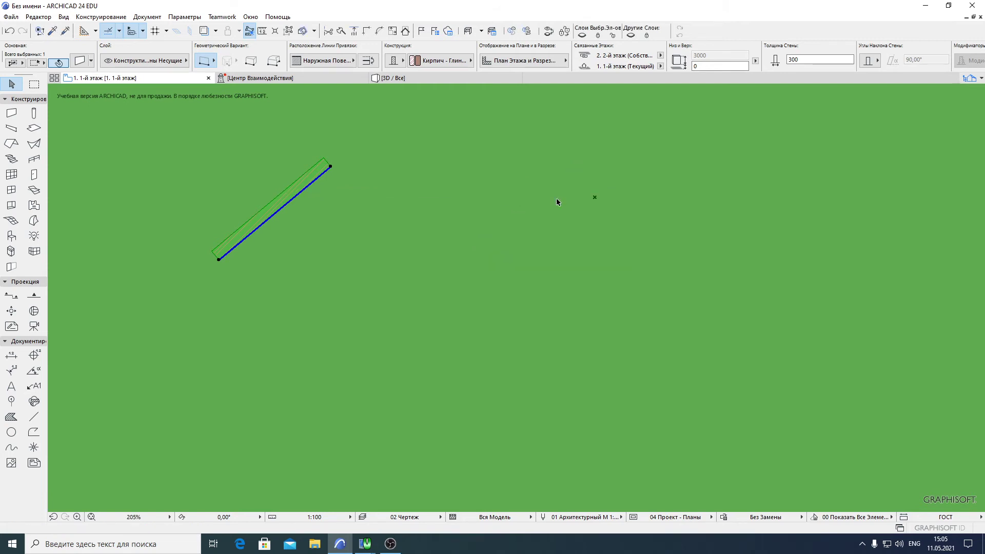
pyautogui.press('Escape')
# - Drag a copy of the diagonal wall to the lower right of the original, using a point on its edge as reference
pyautogui.hotkey('ctrl', 'd')
pyautogui.click(308, 185)
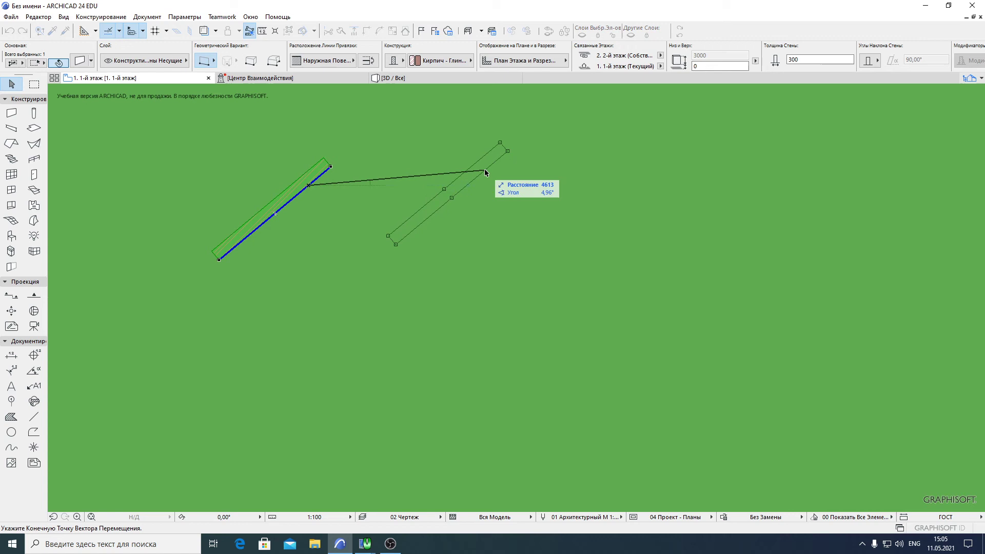
pyautogui.press('ctrl')
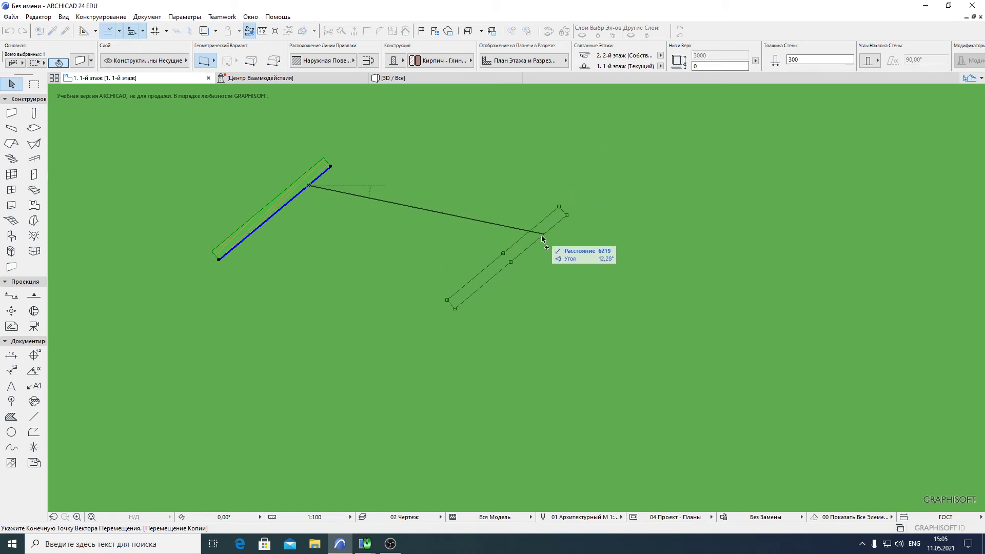
pyautogui.click(496, 240)
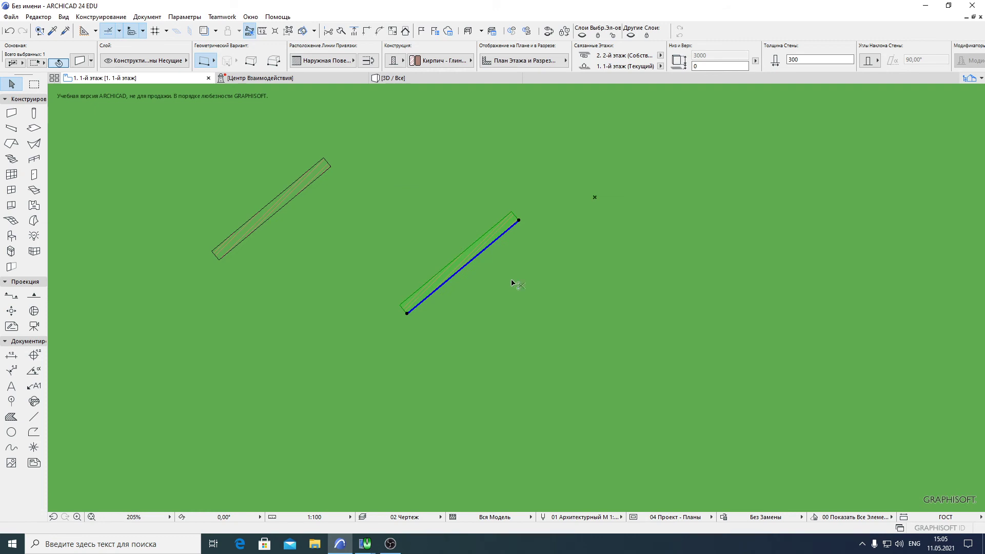
# - Place eight copies of the selected diagonal wall around the plan in one multiple-copy move from its edge, and deselect the walls
pyautogui.click(485, 249)
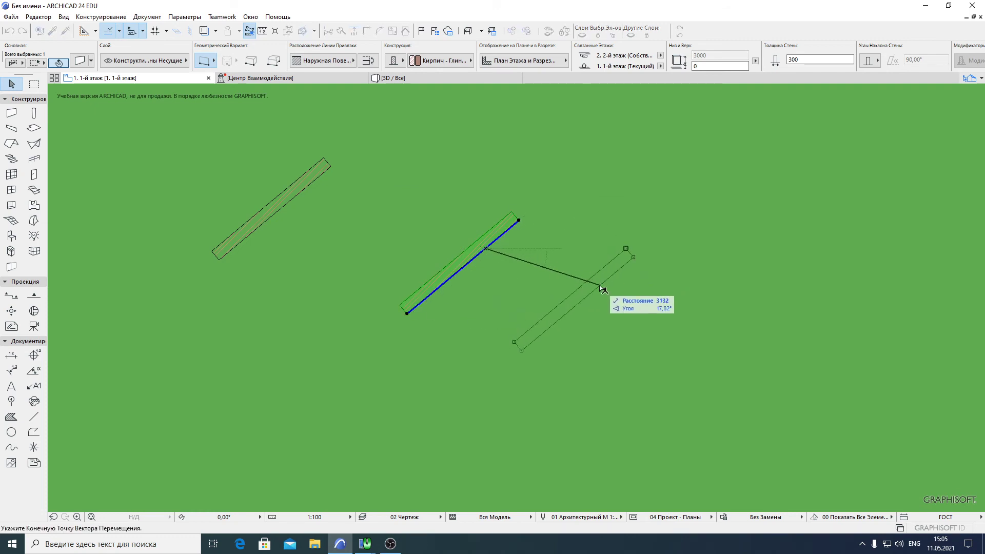
pyautogui.press('ctrl')
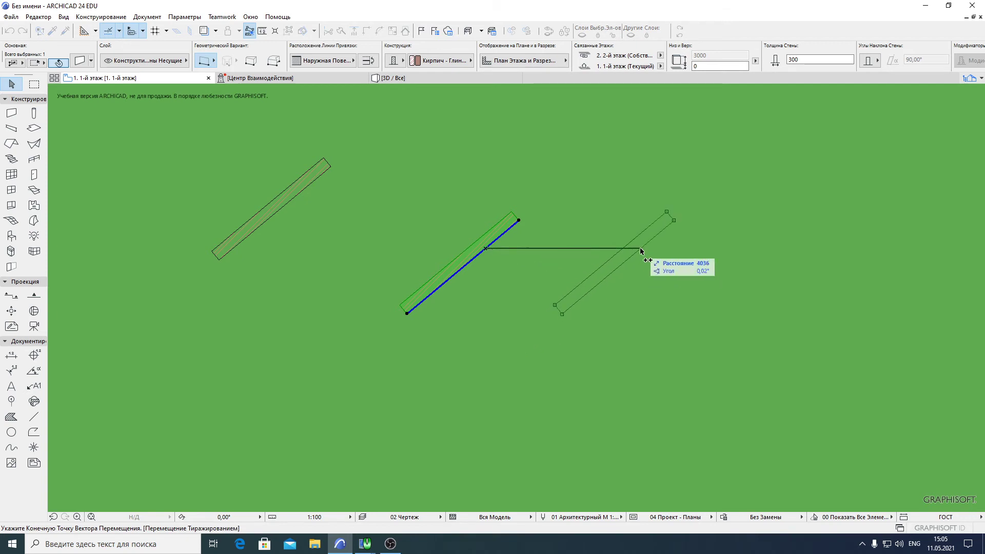
pyautogui.click(658, 152)
pyautogui.click(712, 215)
pyautogui.click(797, 260)
pyautogui.click(655, 329)
pyautogui.click(539, 275)
pyautogui.click(314, 287)
pyautogui.click(411, 178)
pyautogui.click(522, 157)
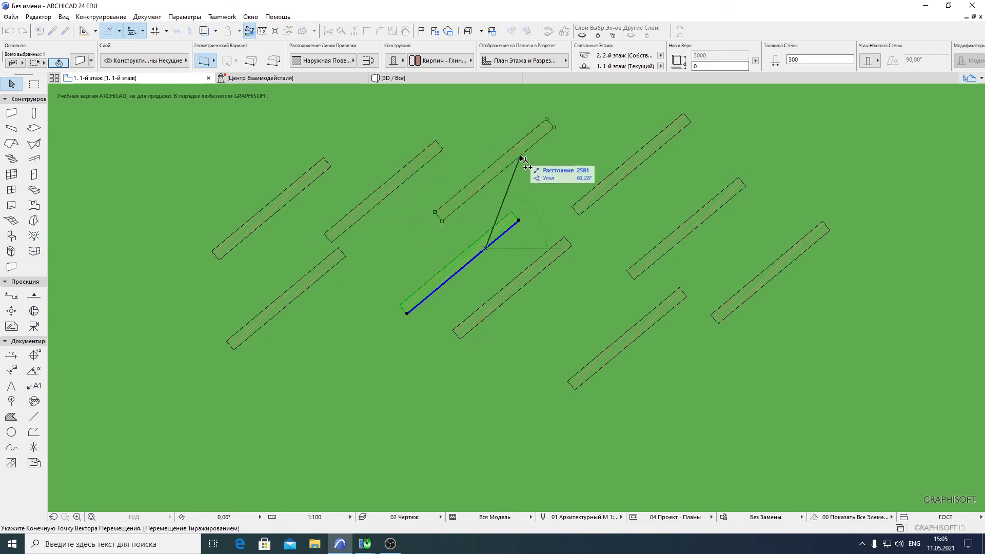
pyautogui.doubleClick(587, 164)
pyautogui.scroll(-3, 636, 286)
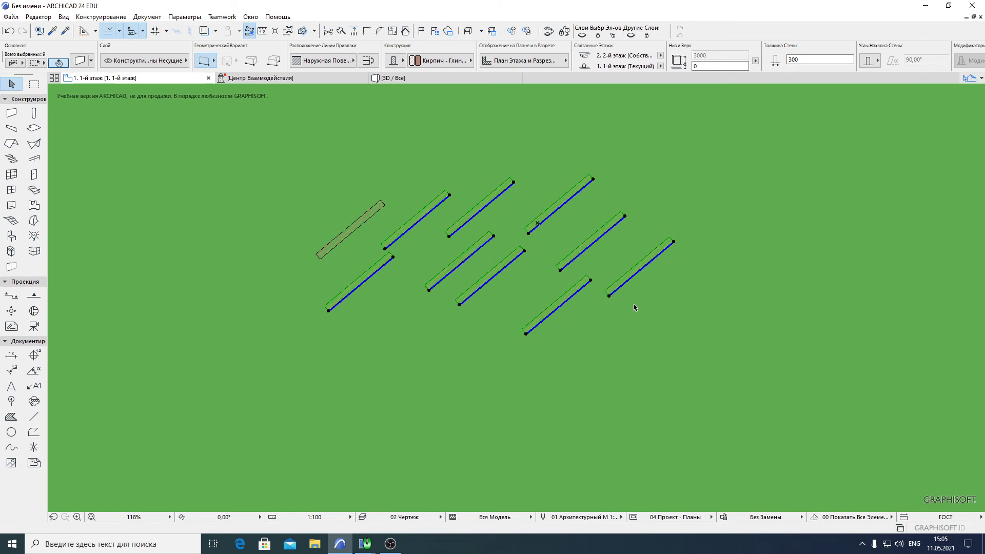
pyautogui.press('Escape')
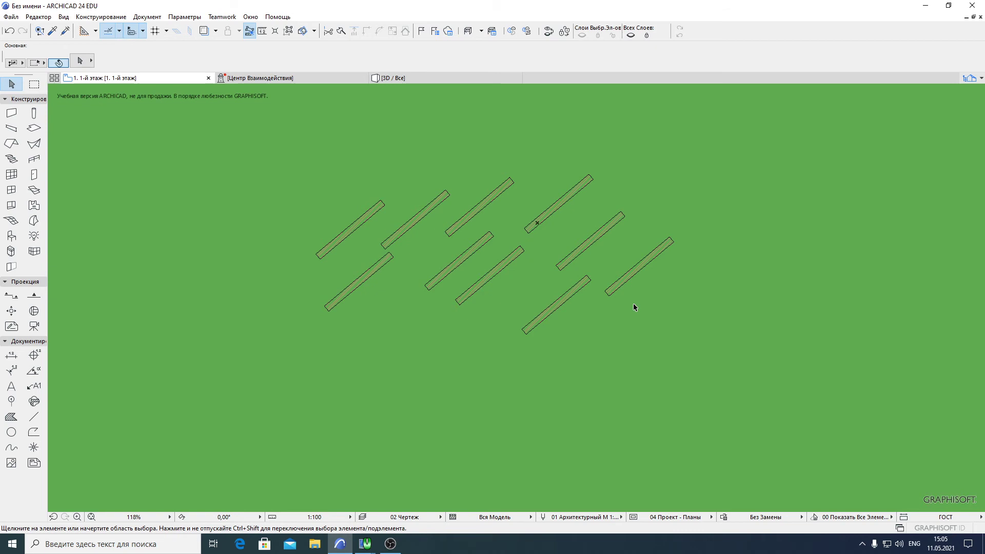
# - Rotate the rightmost diagonal wall counterclockwise around a pivot point well to its lower right, and deselect it
pyautogui.click(633, 279)
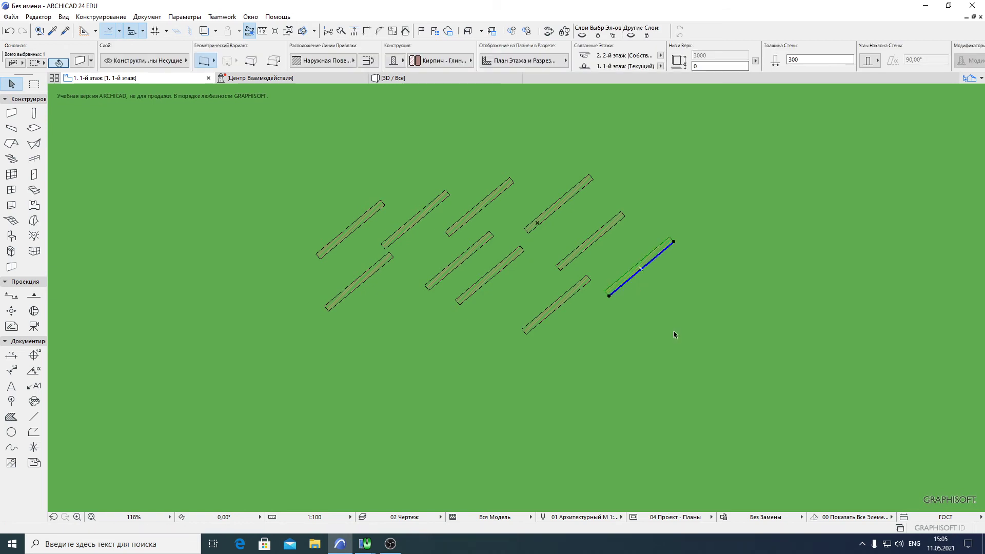
pyautogui.hotkey('ctrl', 'e')
pyautogui.moveTo(732, 339); pyautogui.dragTo(564, 335, button='middle')
pyautogui.click(660, 368)
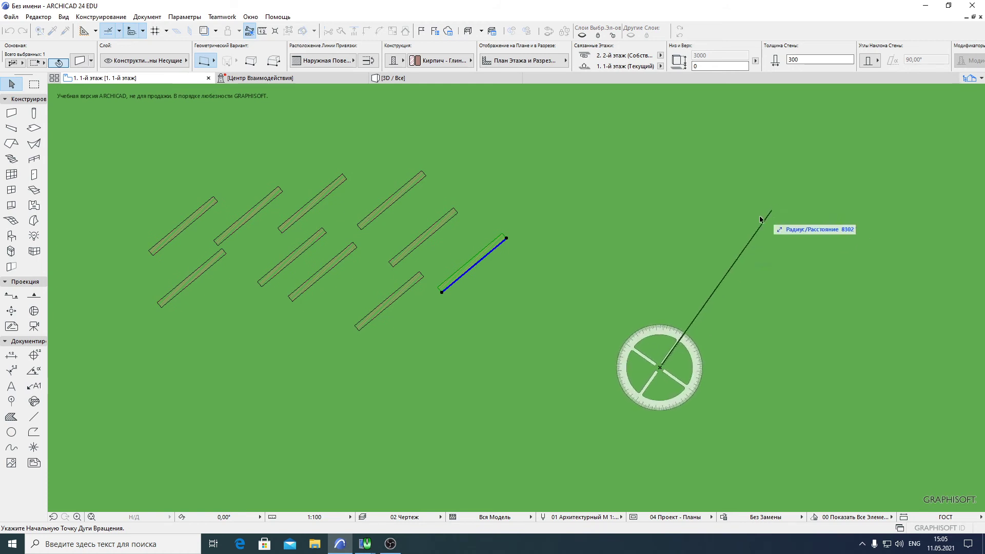
pyautogui.click(814, 204)
pyautogui.click(754, 175)
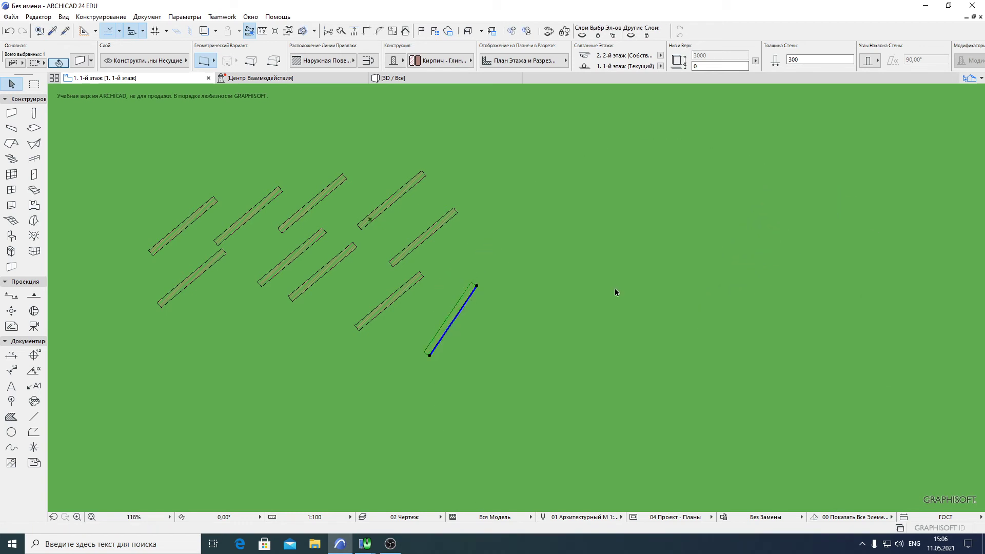
pyautogui.moveTo(377, 375); pyautogui.dragTo(479, 395, button='middle')
pyautogui.click(478, 390)
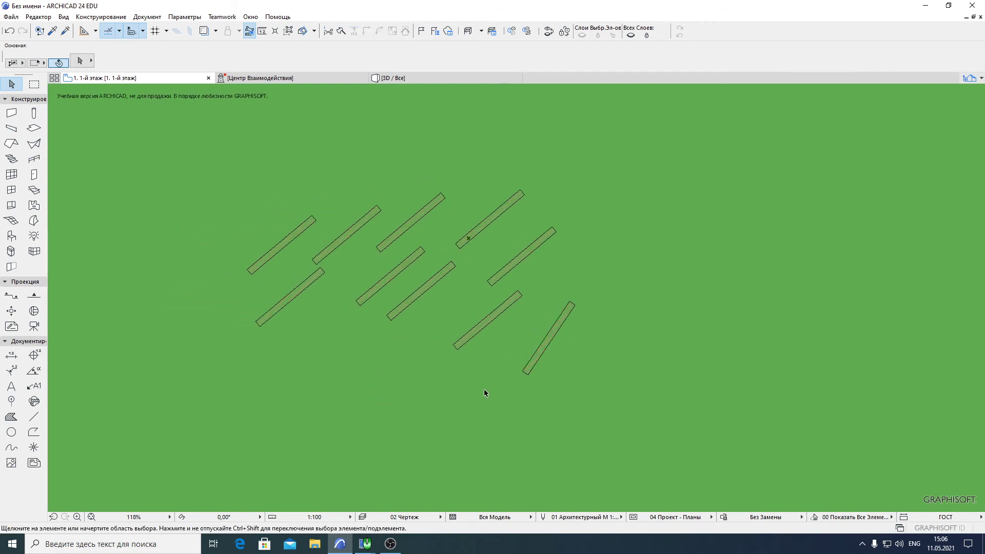
pyautogui.click(543, 345)
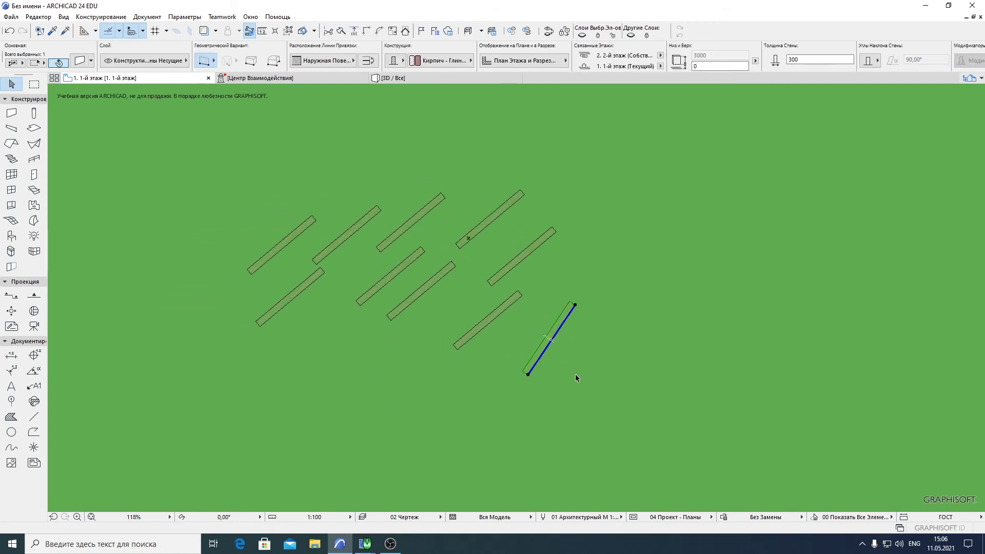
pyautogui.scroll(4, 622, 338)
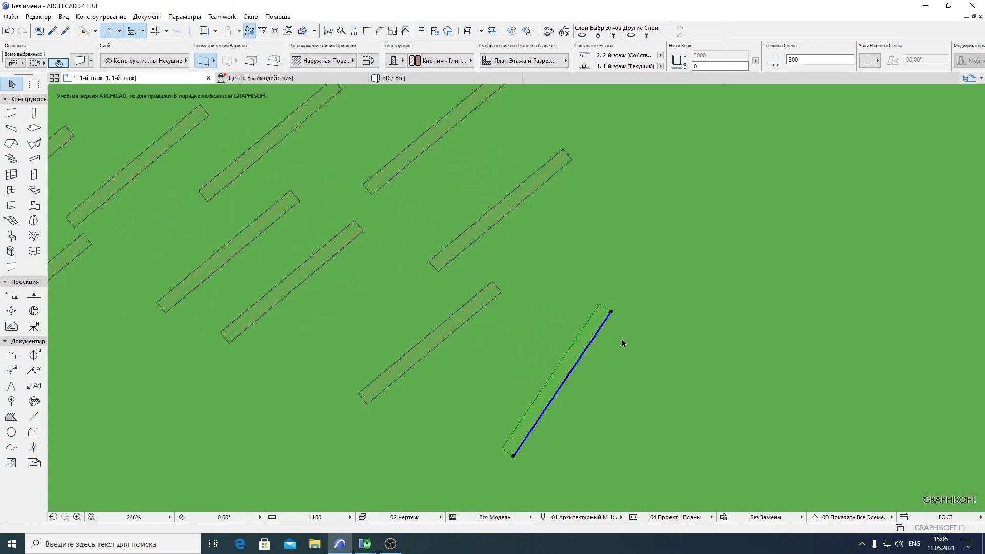
pyautogui.click(626, 312)
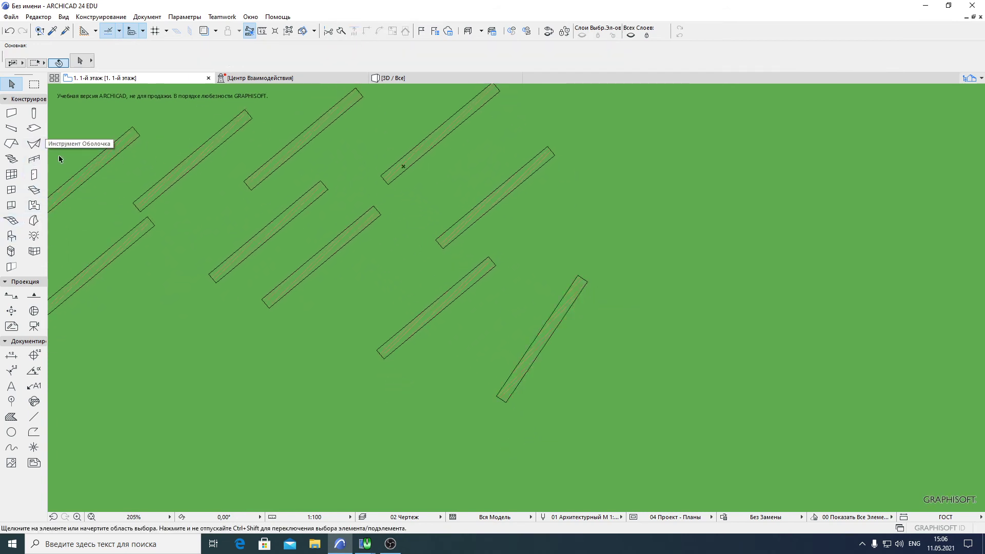
# - Place a Кресло 01 24 armchair object in the empty area to the right of the walls
pyautogui.click(11, 236)
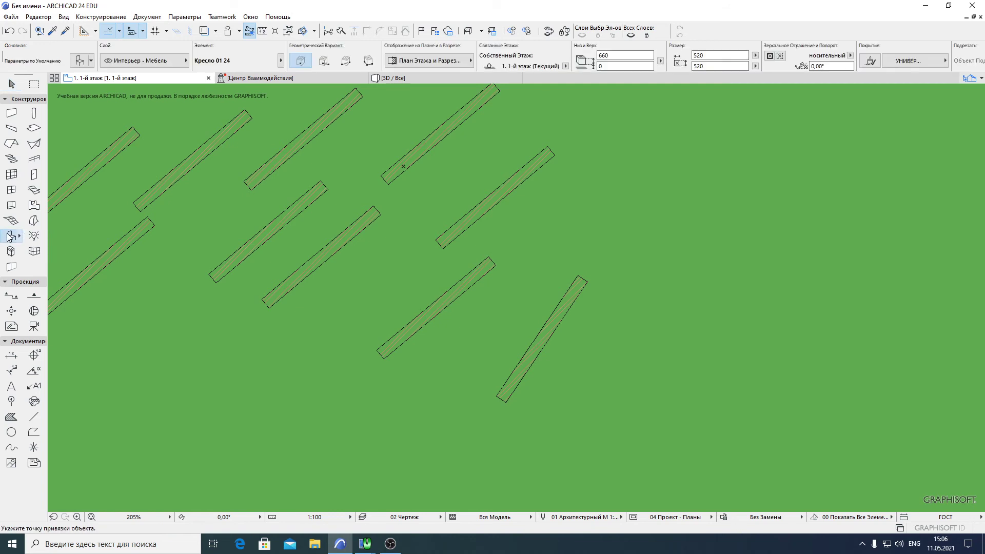
pyautogui.hscroll(5, 457, 277)
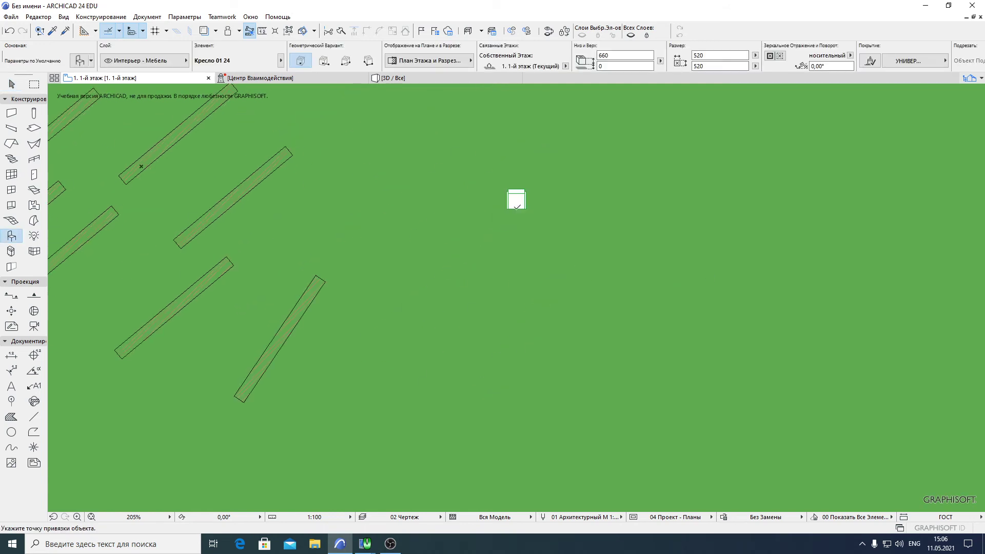
pyautogui.click(12, 83)
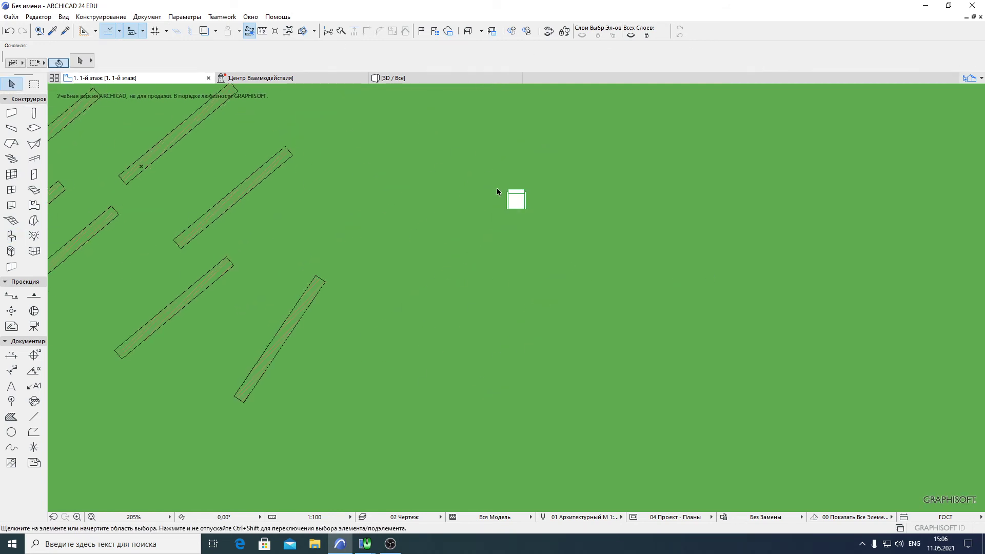
# - Rotate the armchair clockwise around a pivot point just below and right of it, to an angle of about 301°
pyautogui.click(517, 203)
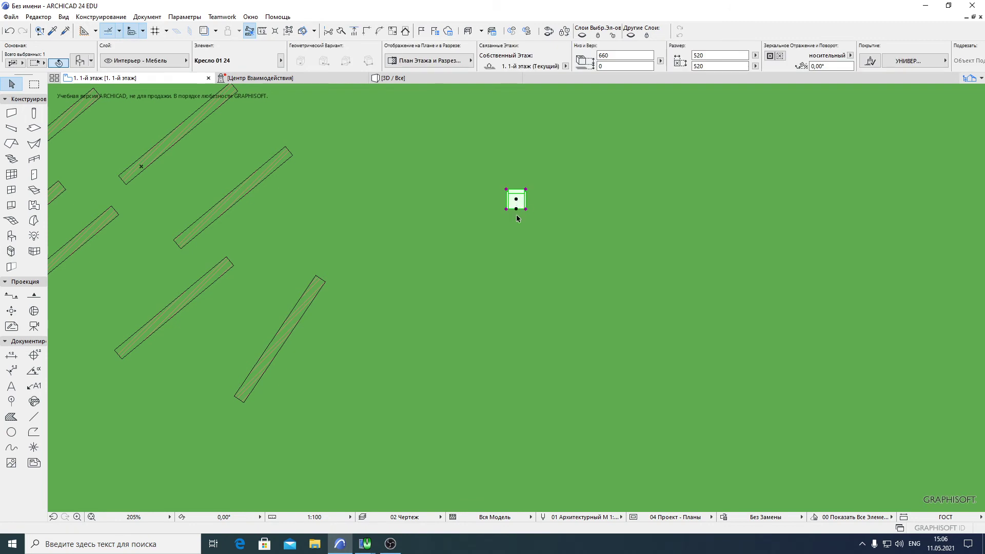
pyautogui.click(826, 66)
pyautogui.scroll(4, 531, 212)
pyautogui.hotkey('ctrl', 'e')
pyautogui.click(544, 297)
pyautogui.click(565, 224)
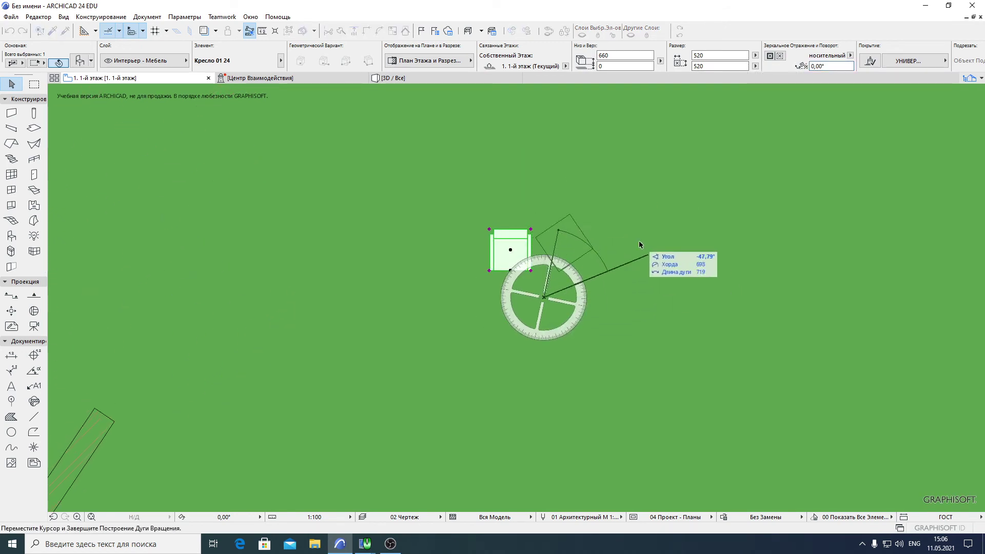
pyautogui.click(689, 248)
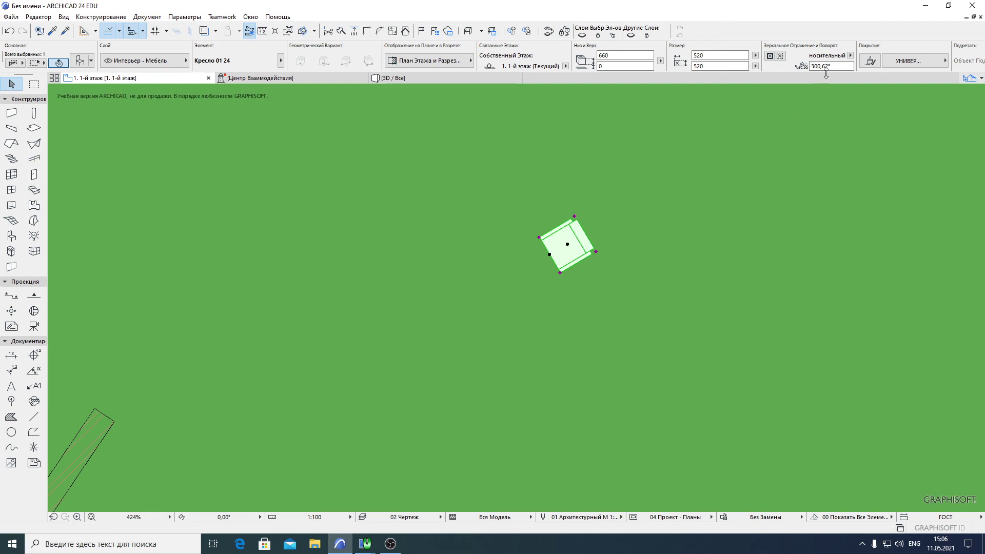
# - Set the armchair's rotation angle to 0°
pyautogui.click(844, 68)
pyautogui.write('0')
pyautogui.press('Return')
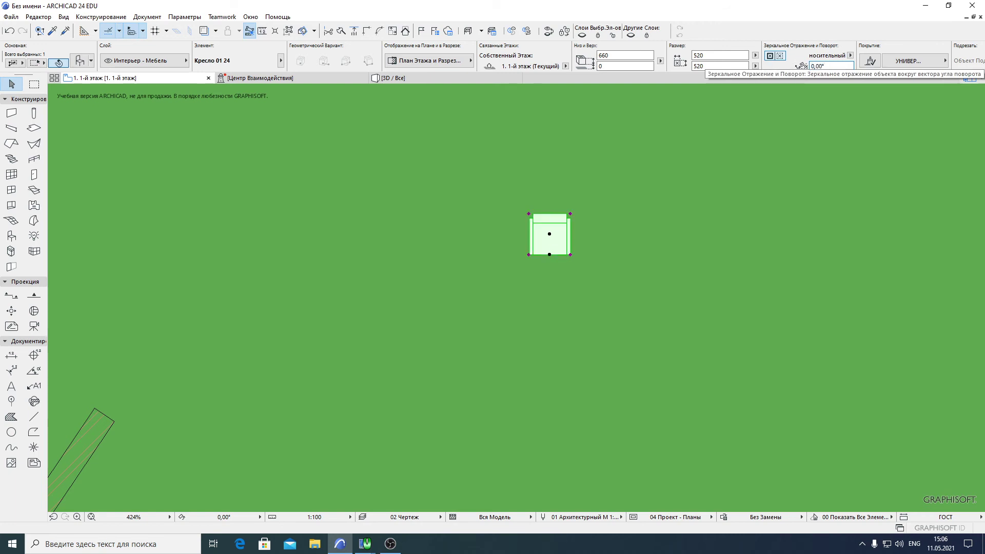
# - Turn the armchair to a rotation angle of 180° and set it back to 0°
pyautogui.click(829, 66)
pyautogui.write('180')
pyautogui.press('Return')
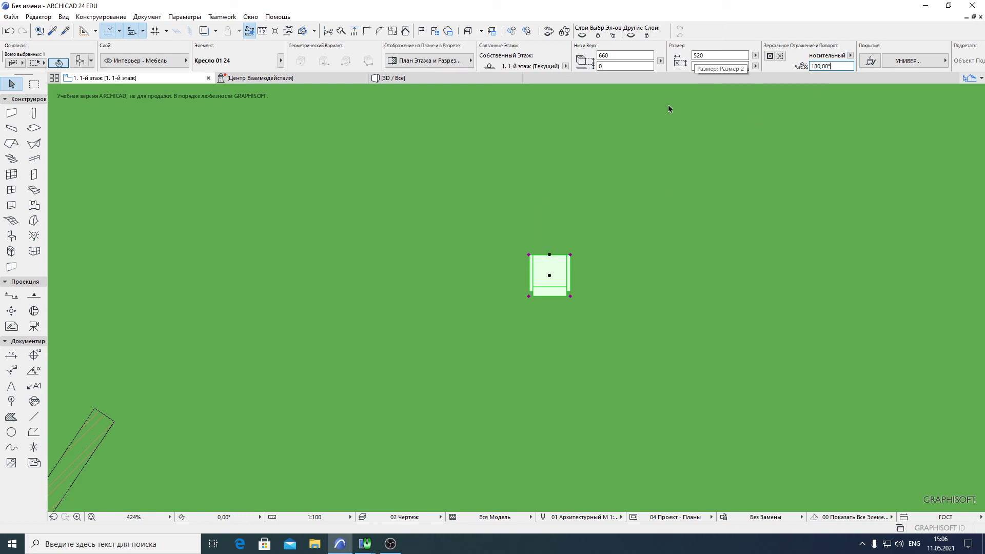
pyautogui.doubleClick(837, 66)
pyautogui.write('0')
pyautogui.press('Return')
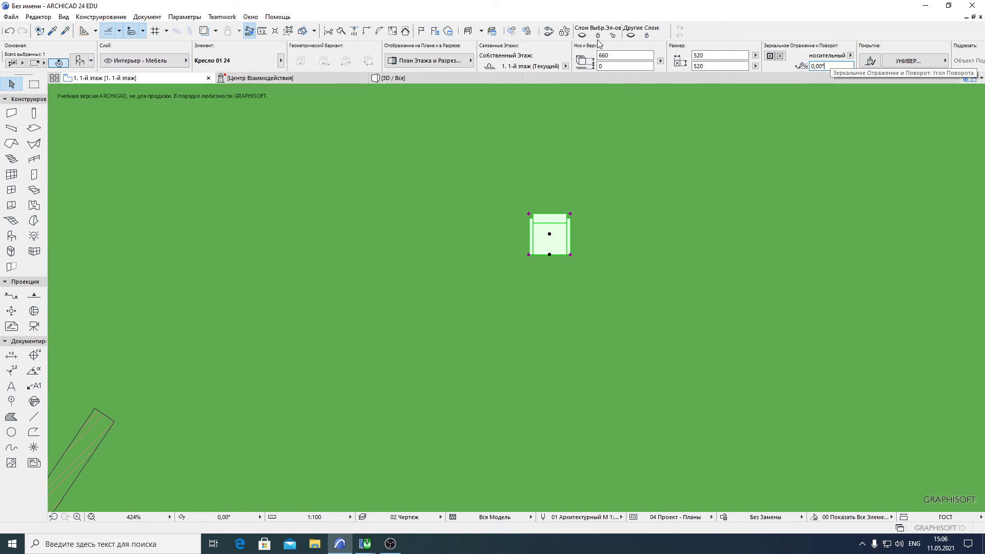
pyautogui.scroll(-2, 616, 58)
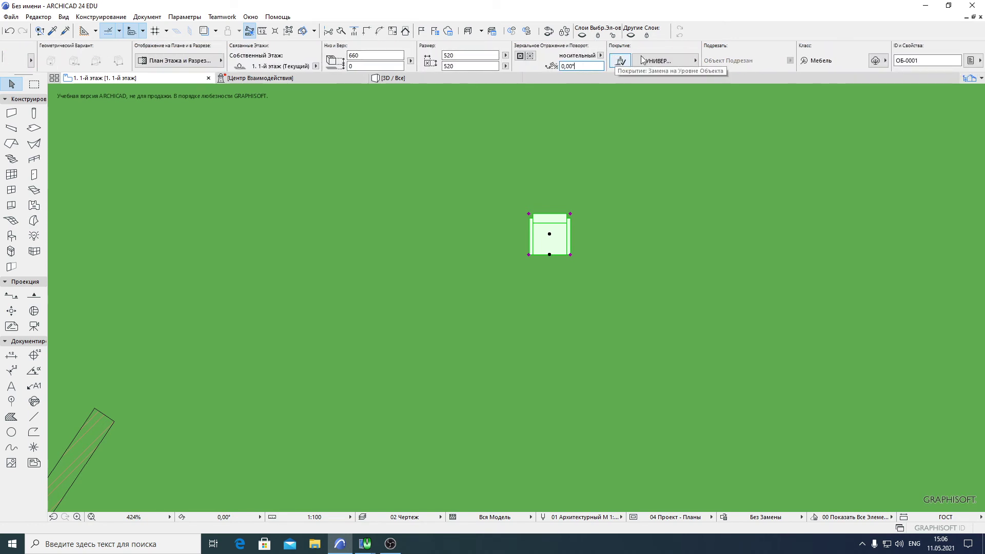
pyautogui.scroll(2, 756, 57)
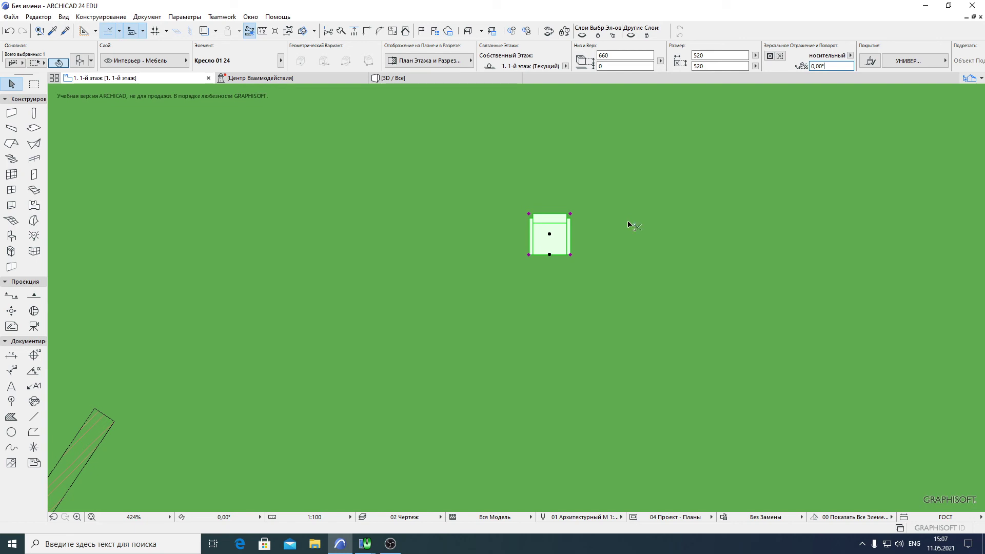
# - Change the armchair's anchor point to its centre in the selected object's settings
pyautogui.hotkey('ctrl', 't')
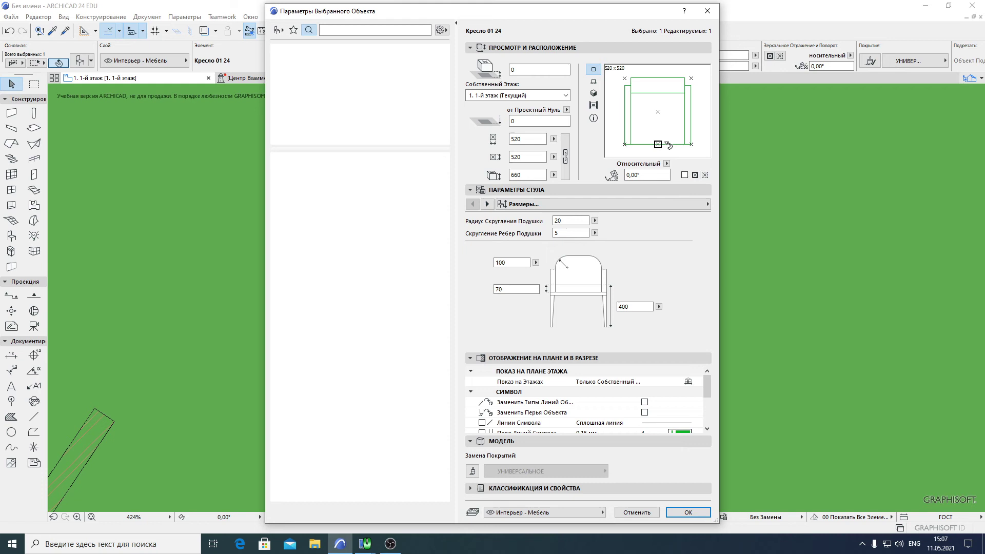
pyautogui.click(658, 110)
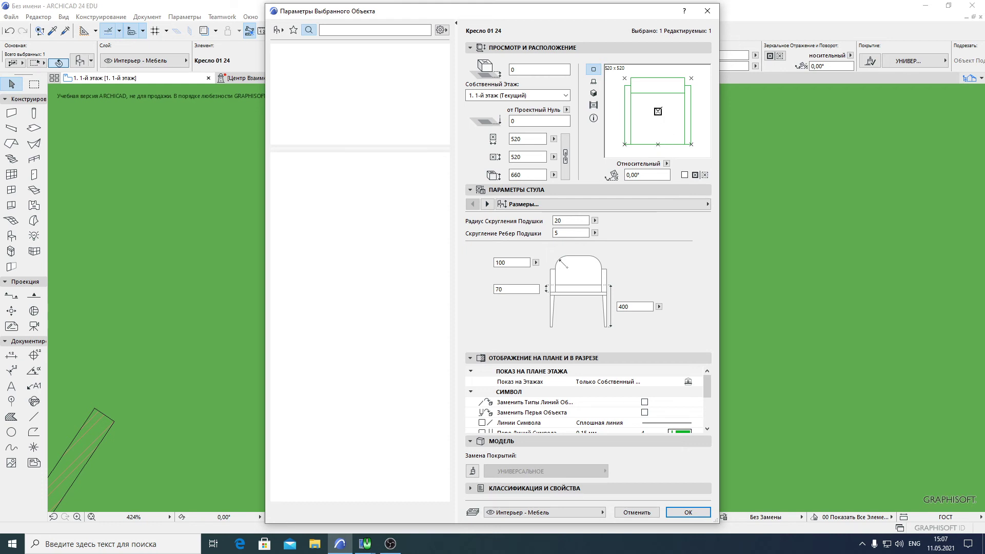
pyautogui.click(689, 512)
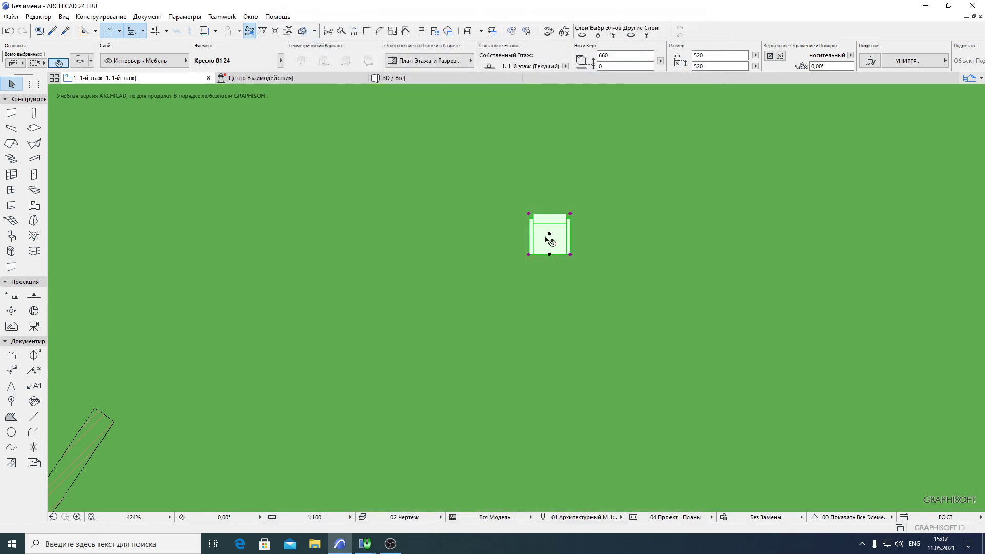
# - Turn the armchair around its centre anchor to 180°, and set its final rotation angle to 45°
pyautogui.click(830, 67)
pyautogui.write('180')
pyautogui.press('Return')
pyautogui.write('45')
pyautogui.press('Return')
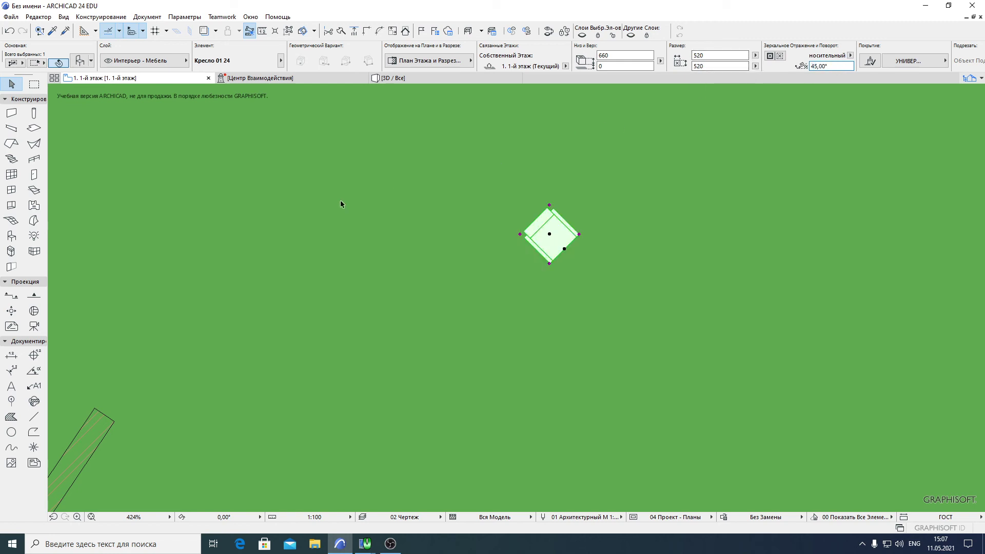
# - Review the rotated armchair's object settings, close them without changes and deselect the armchair
pyautogui.hotkey('ctrl', 't')
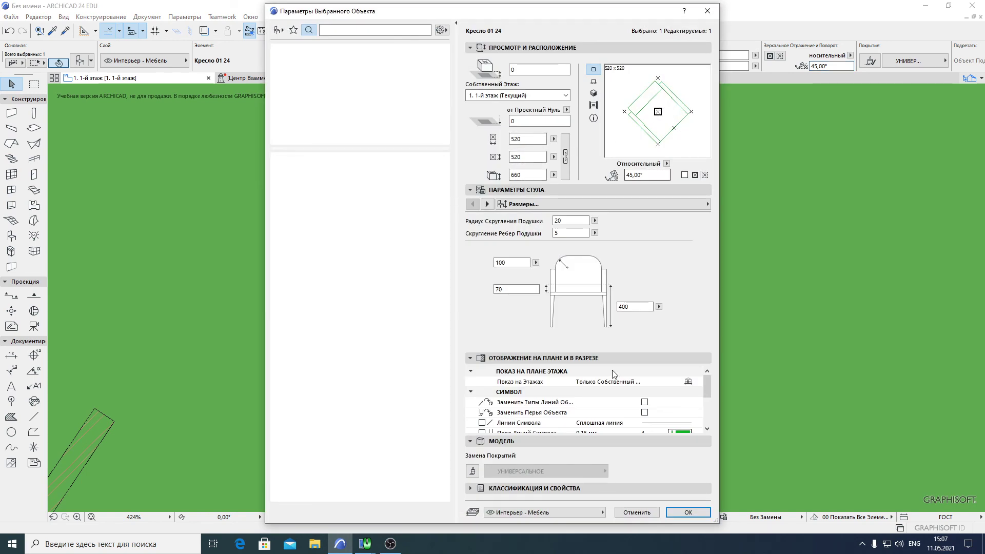
pyautogui.click(637, 513)
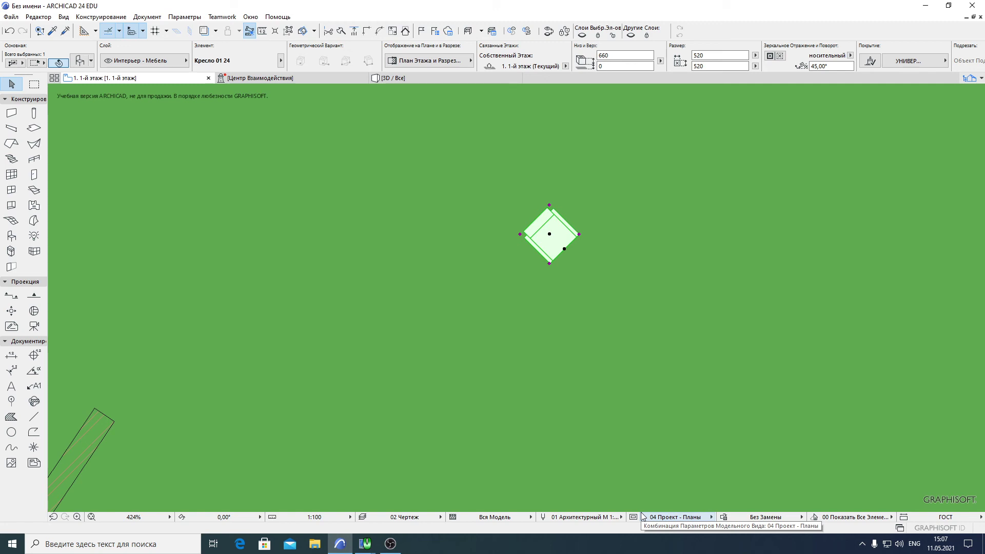
pyautogui.scroll(5, 554, 236)
pyautogui.click(637, 324)
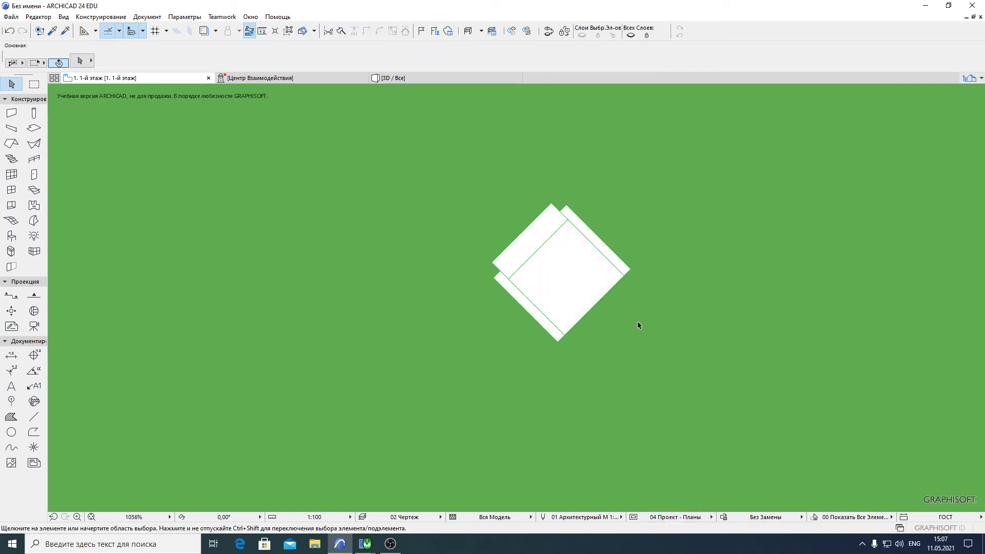
# - Examine the armchair's floor plan and section display settings, including the symbol lines and cut surfaces, and close the settings without changes
pyautogui.click(558, 271)
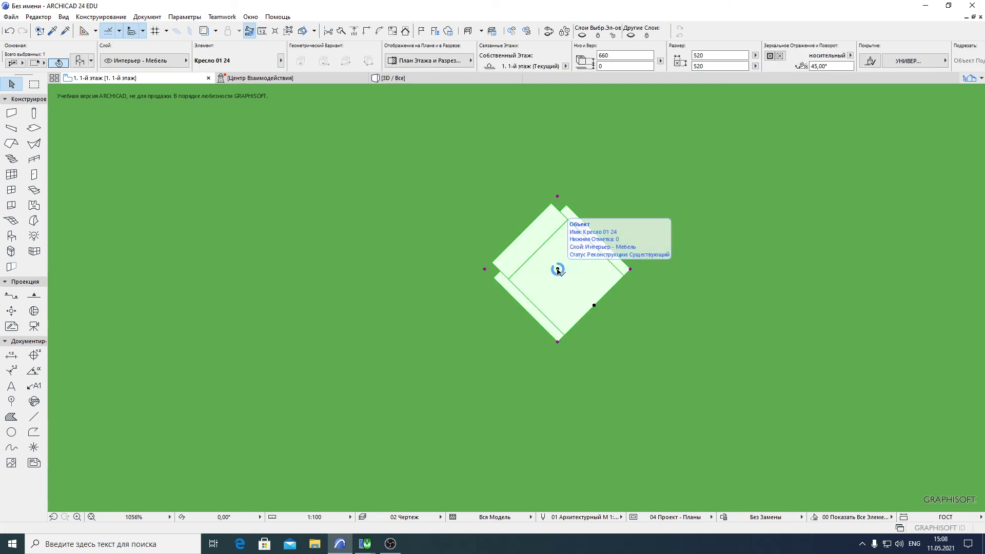
pyautogui.doubleClick(585, 271)
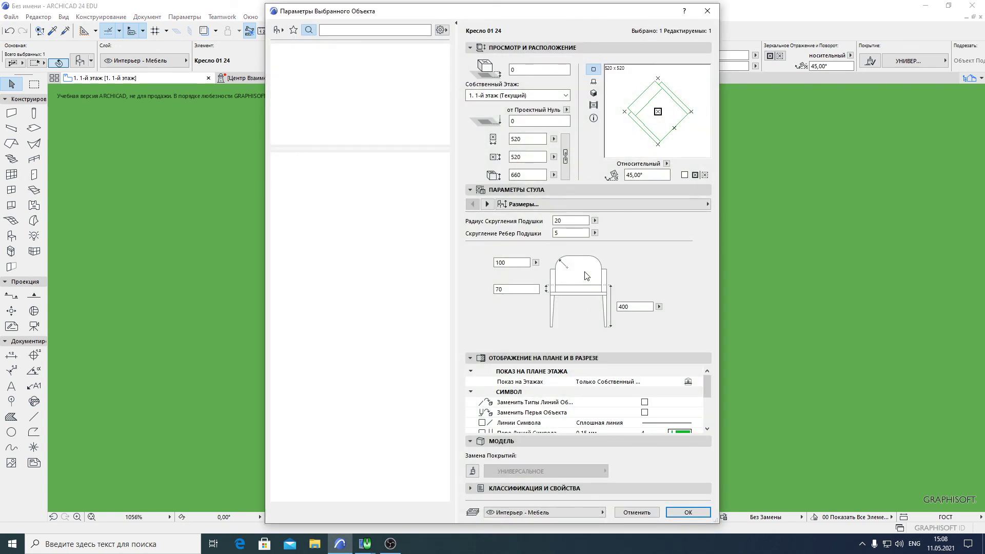
pyautogui.scroll(-3, 703, 400)
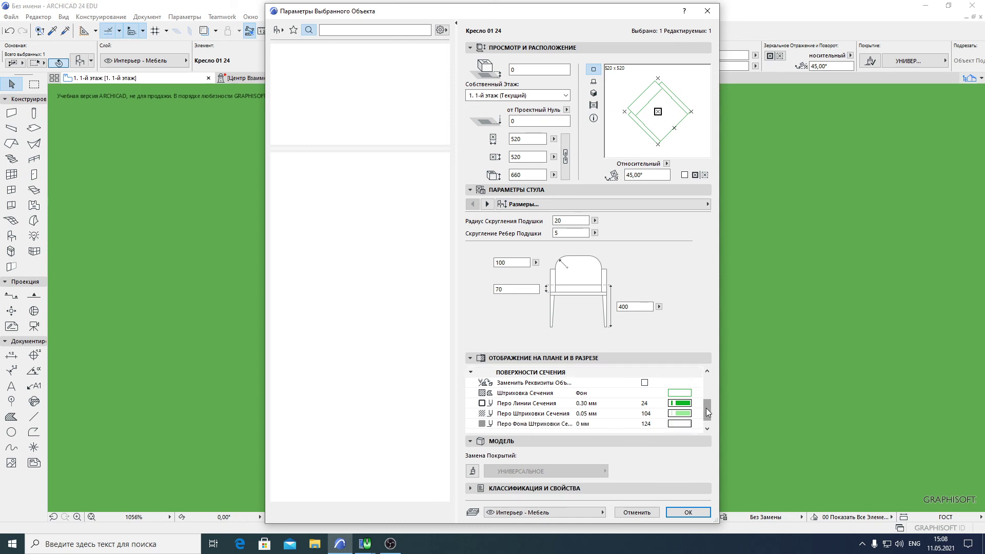
pyautogui.moveTo(707, 410); pyautogui.dragTo(707, 378)
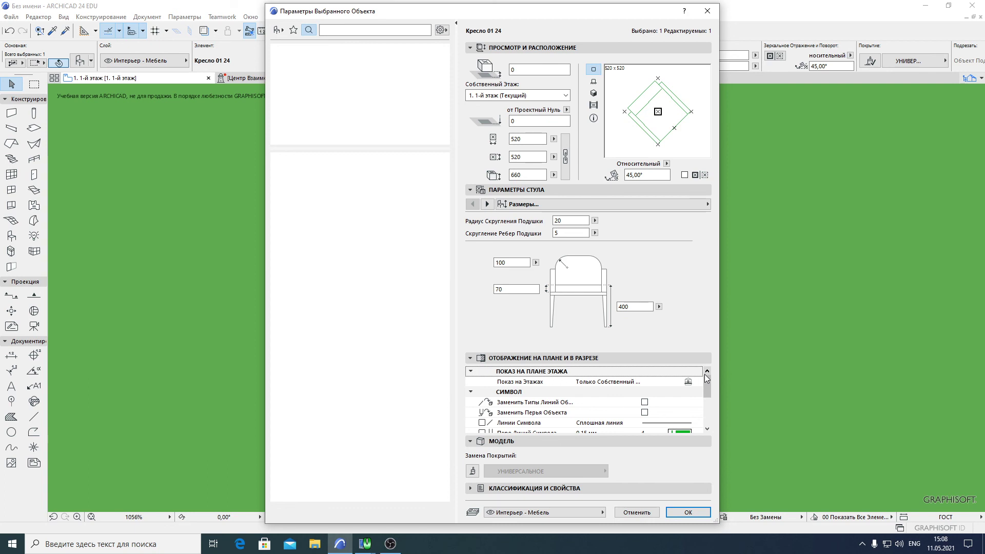
pyautogui.scroll(-5, 689, 402)
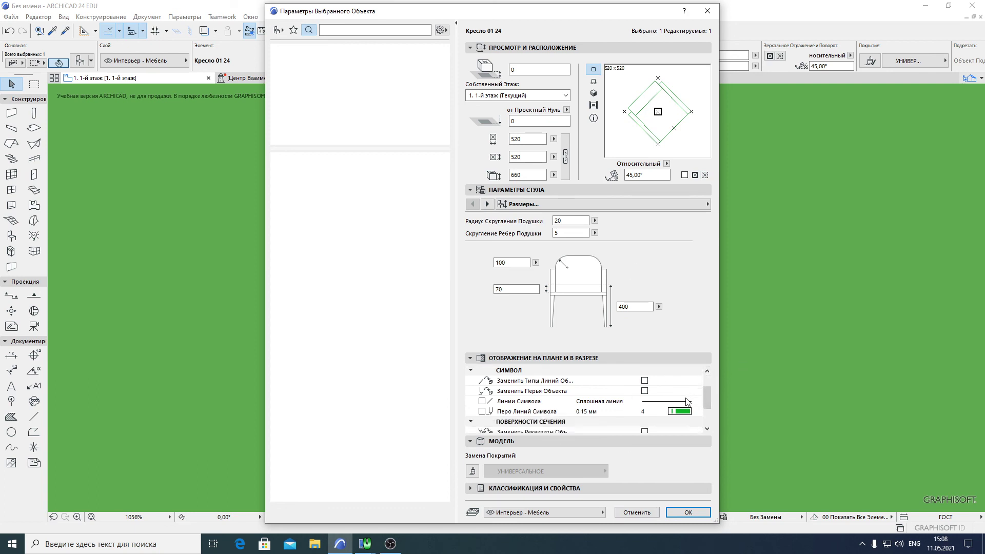
pyautogui.scroll(3, 688, 402)
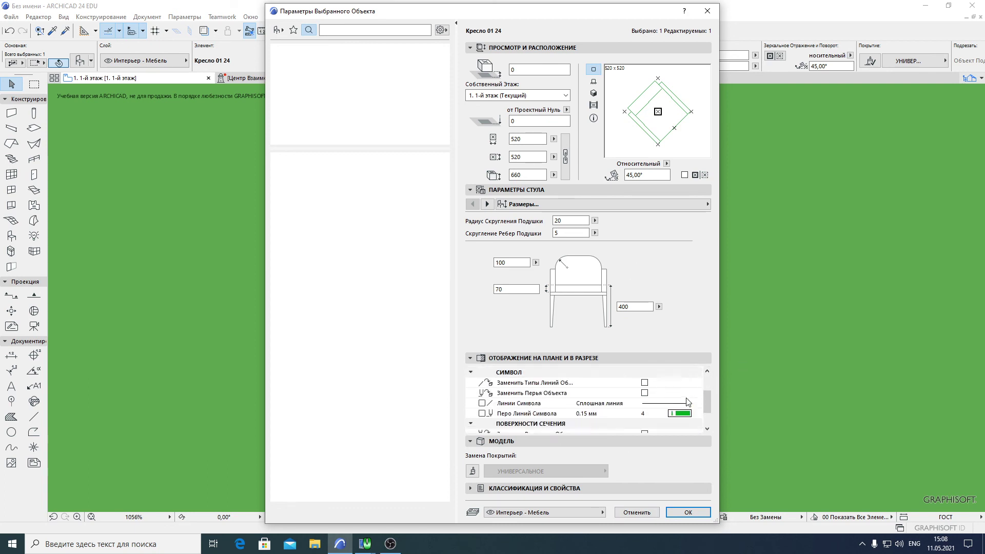
pyautogui.scroll(-2, 688, 401)
pyautogui.scroll(-1, 709, 409)
pyautogui.moveTo(709, 405)
pyautogui.mouseDown()
pyautogui.moveTo(707, 385)
pyautogui.moveTo(713, 420)
pyautogui.mouseUp()
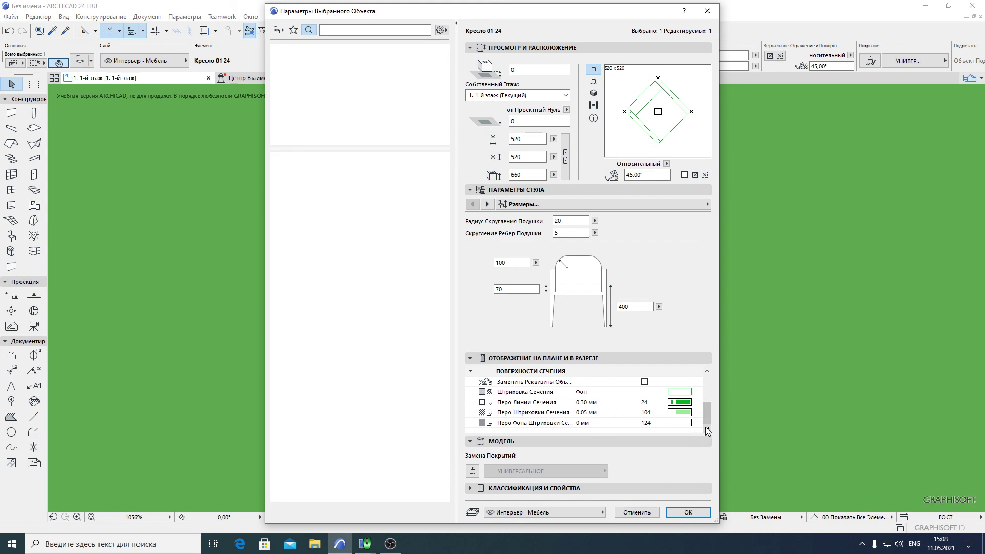
pyautogui.click(632, 511)
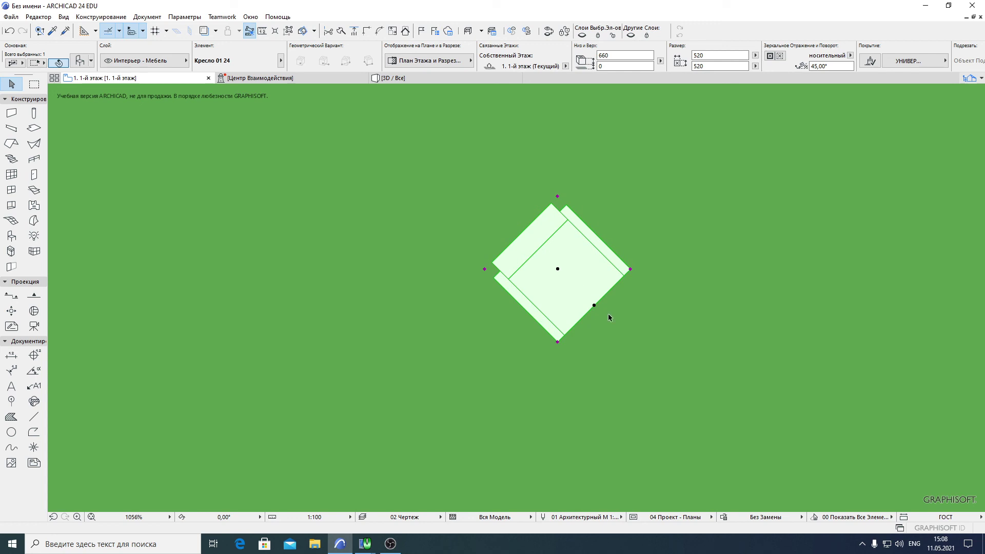
# - Switch from the floor plan to the 3D view of the whole model and select the armchair there
pyautogui.click(611, 319)
pyautogui.click(565, 254)
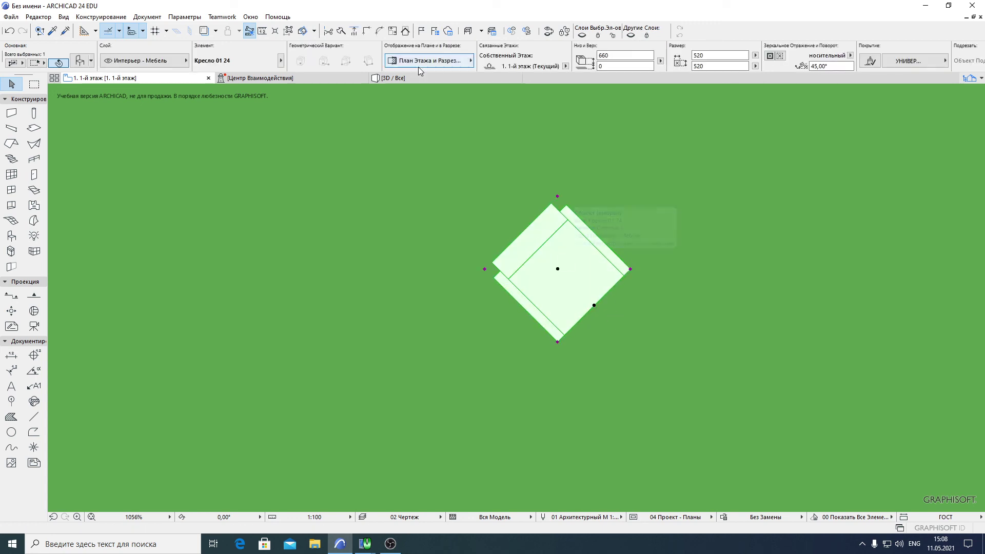
pyautogui.click(423, 78)
pyautogui.moveTo(880, 271); pyautogui.dragTo(601, 273, button='middle')
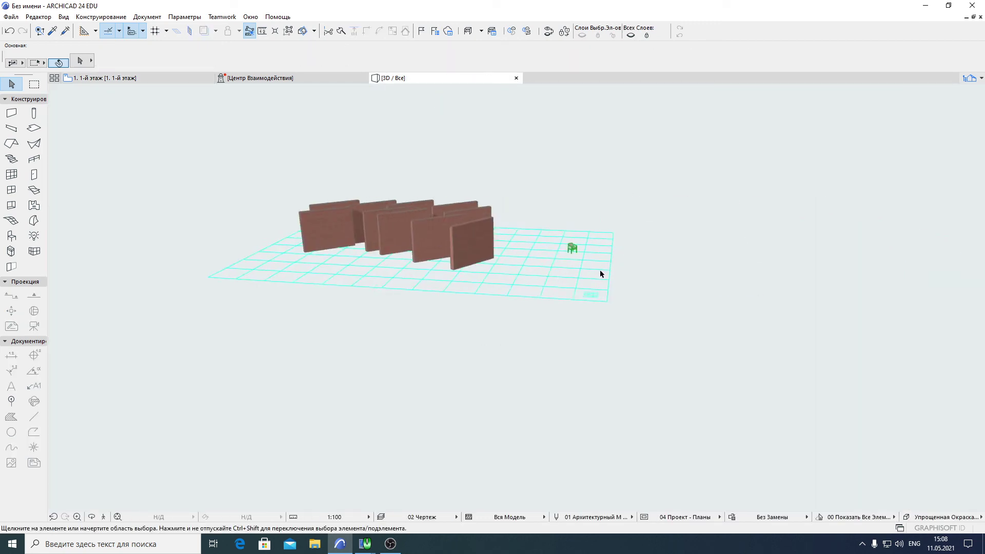
pyautogui.scroll(5, 565, 251)
pyautogui.scroll(3, 556, 246)
pyautogui.click(576, 247)
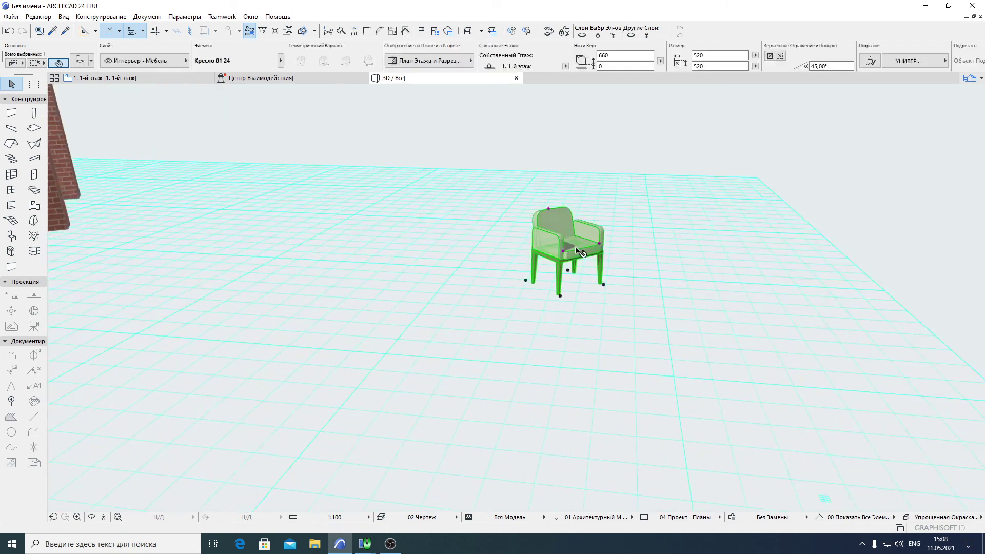
# - Look through the chair parameter pages in the armchair's object settings, from 3D display and surfaces to minimal space and description
pyautogui.doubleClick(576, 248)
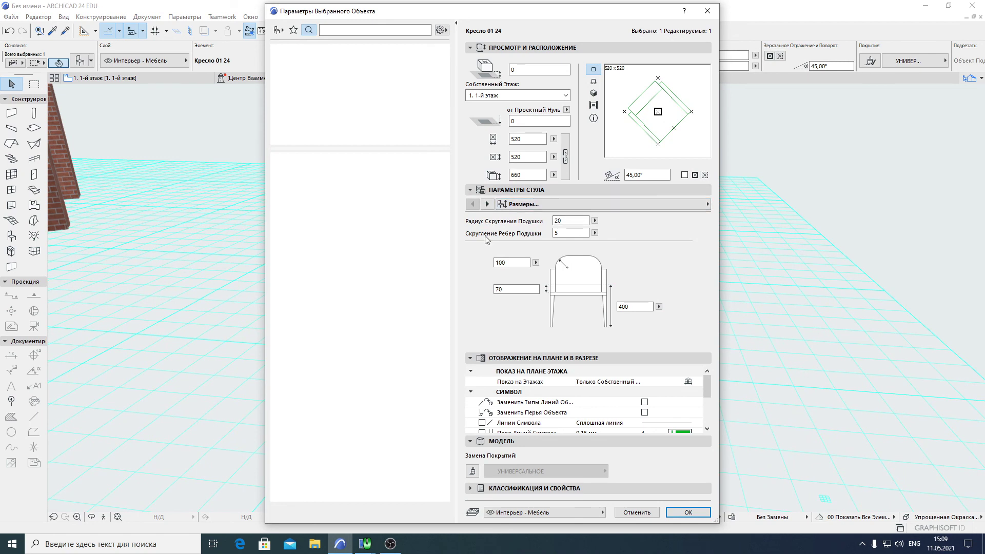
pyautogui.click(488, 205)
pyautogui.click(488, 204)
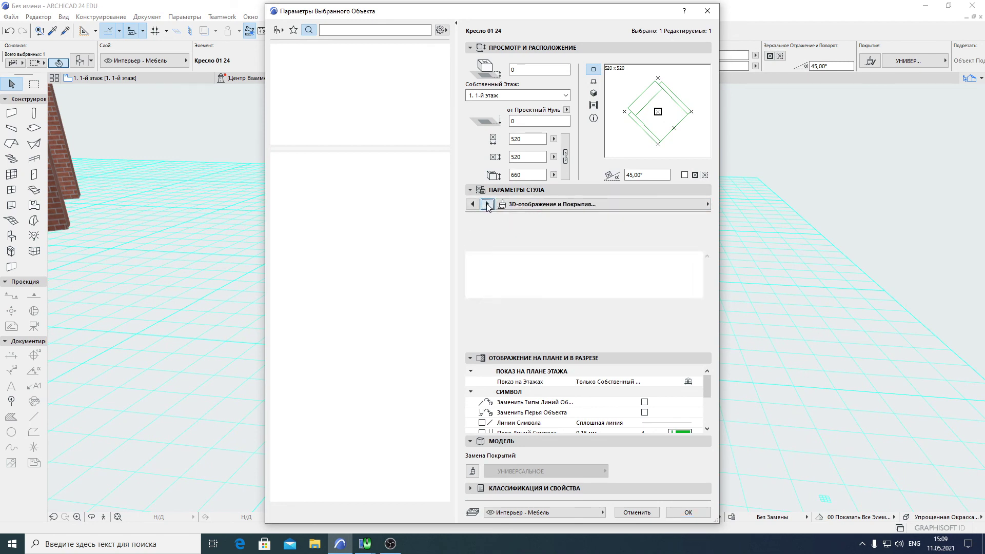
pyautogui.click(488, 205)
pyautogui.click(487, 205)
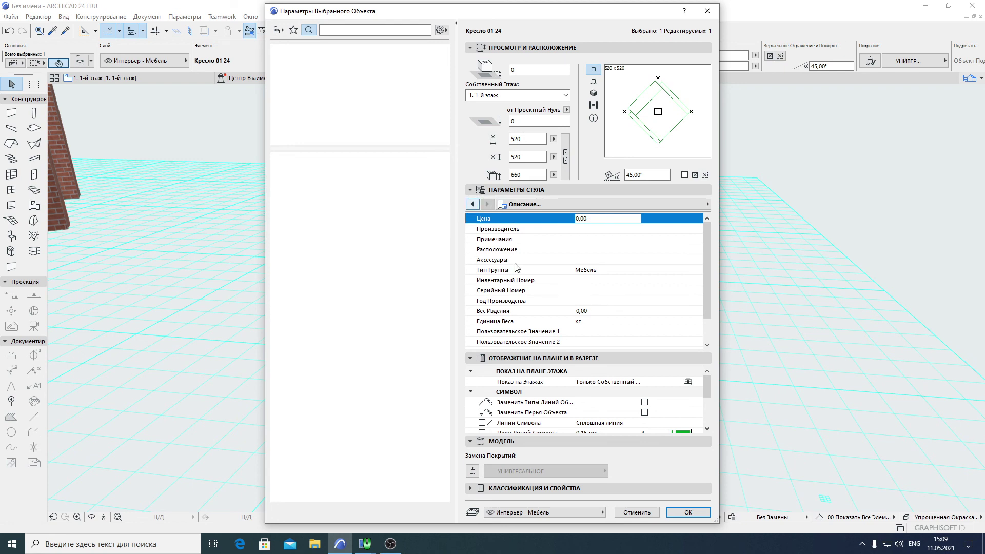
pyautogui.click(472, 205)
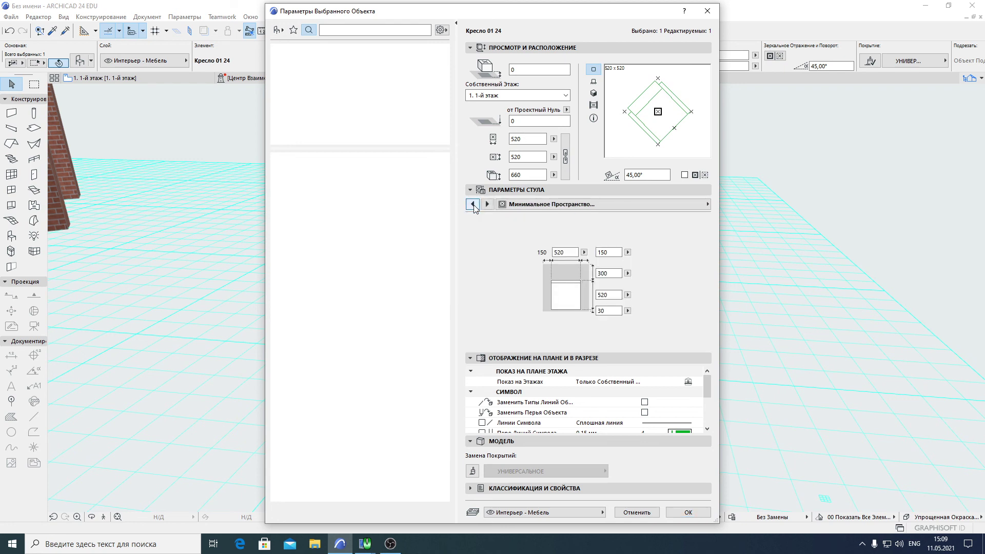
pyautogui.click(487, 205)
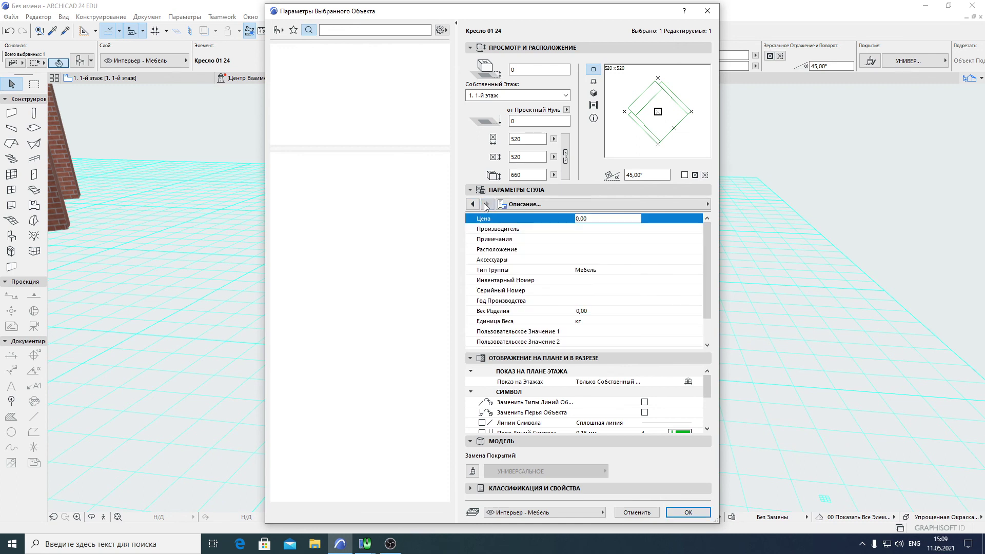